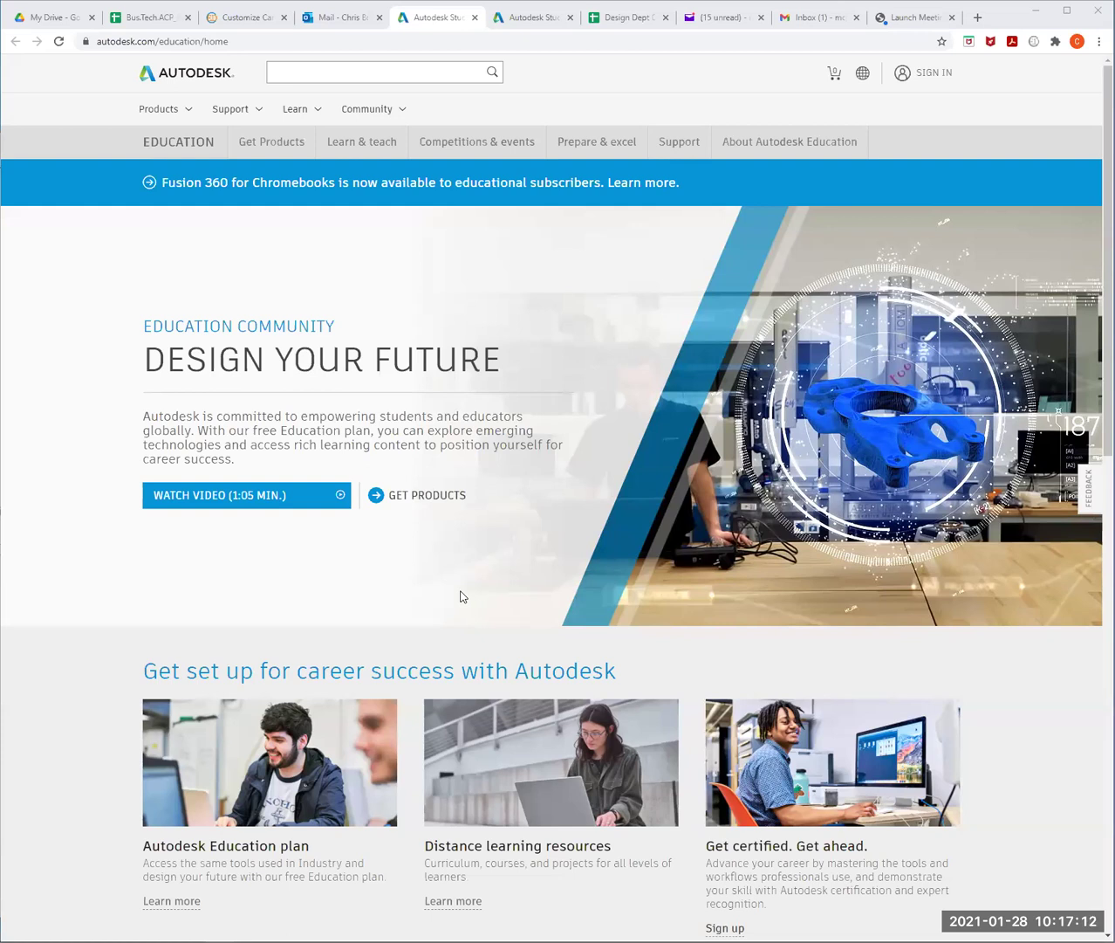
# - Clear the prefilled sign-in e-mail and choose to create a new Autodesk account
pyautogui.click(934, 74)
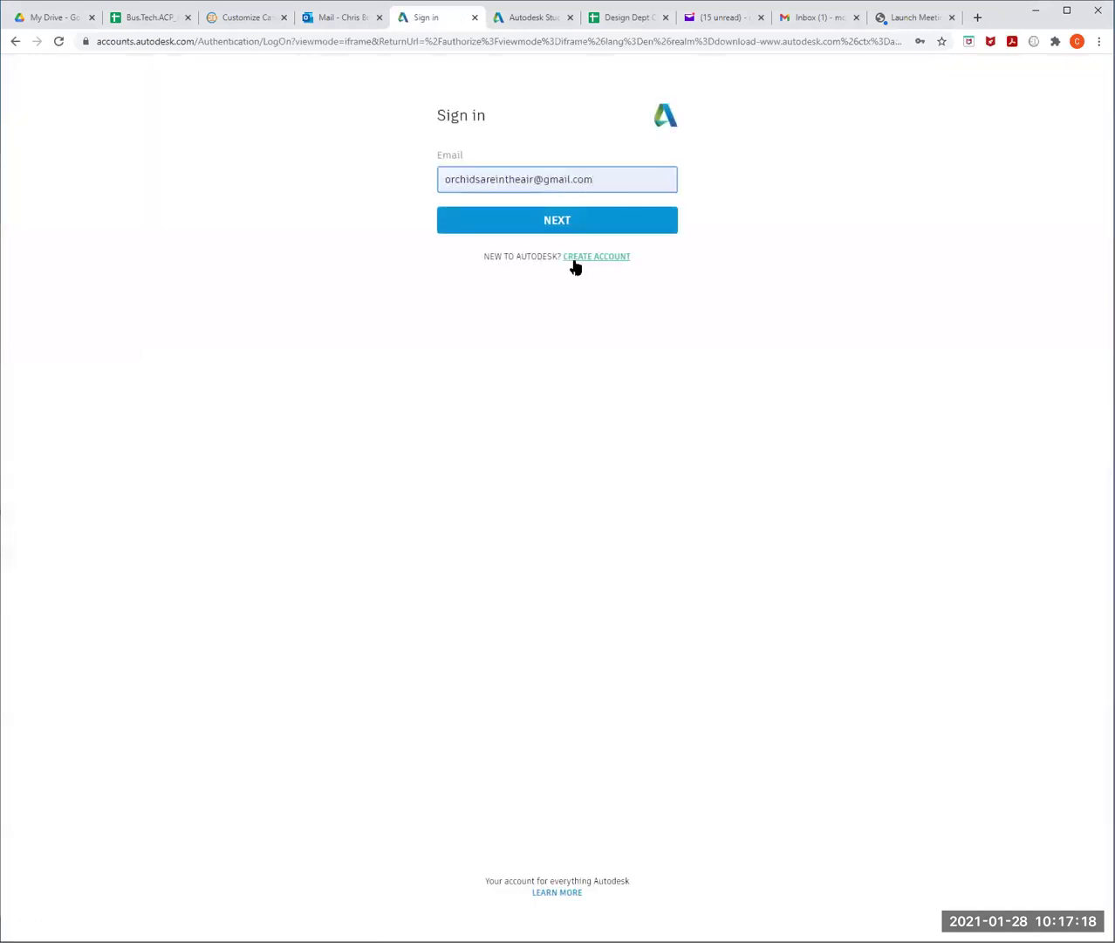
pyautogui.click(607, 182)
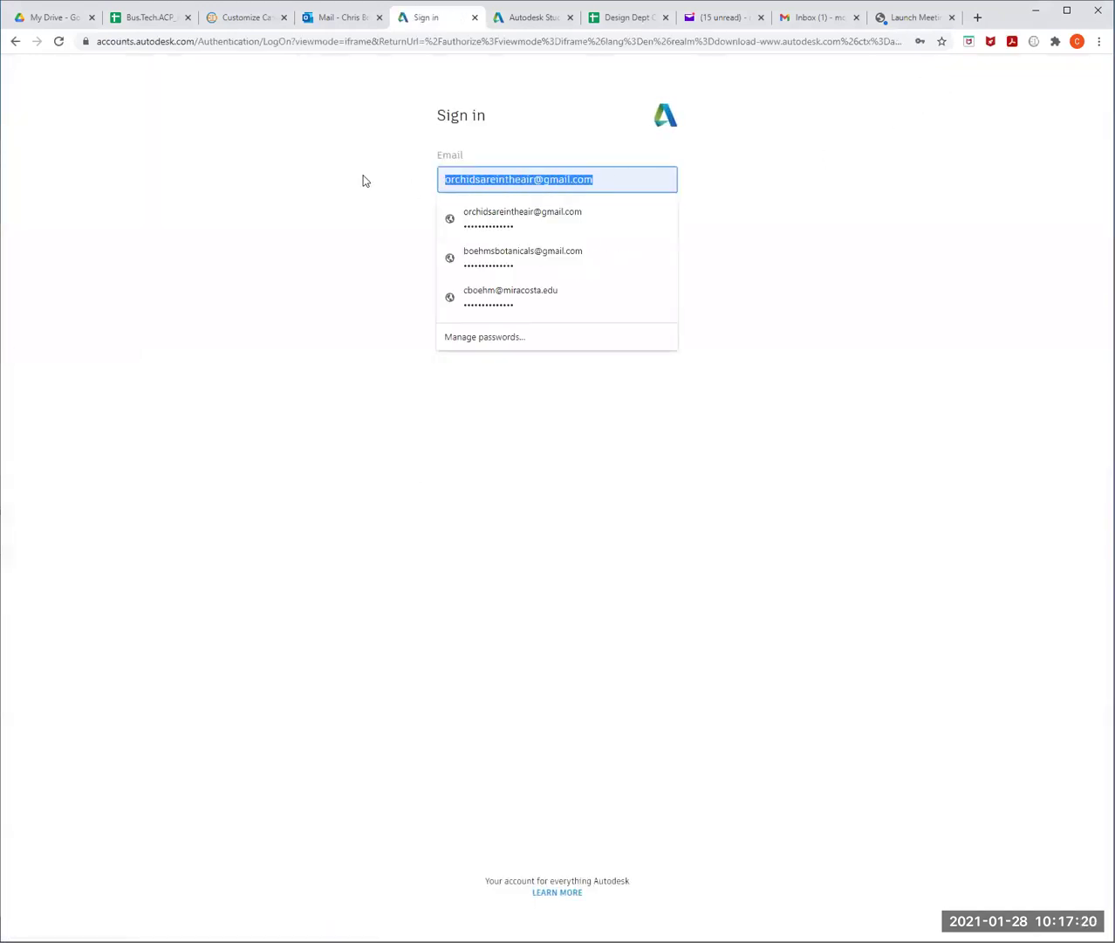
pyautogui.press('BackSpace')
pyautogui.click(816, 316)
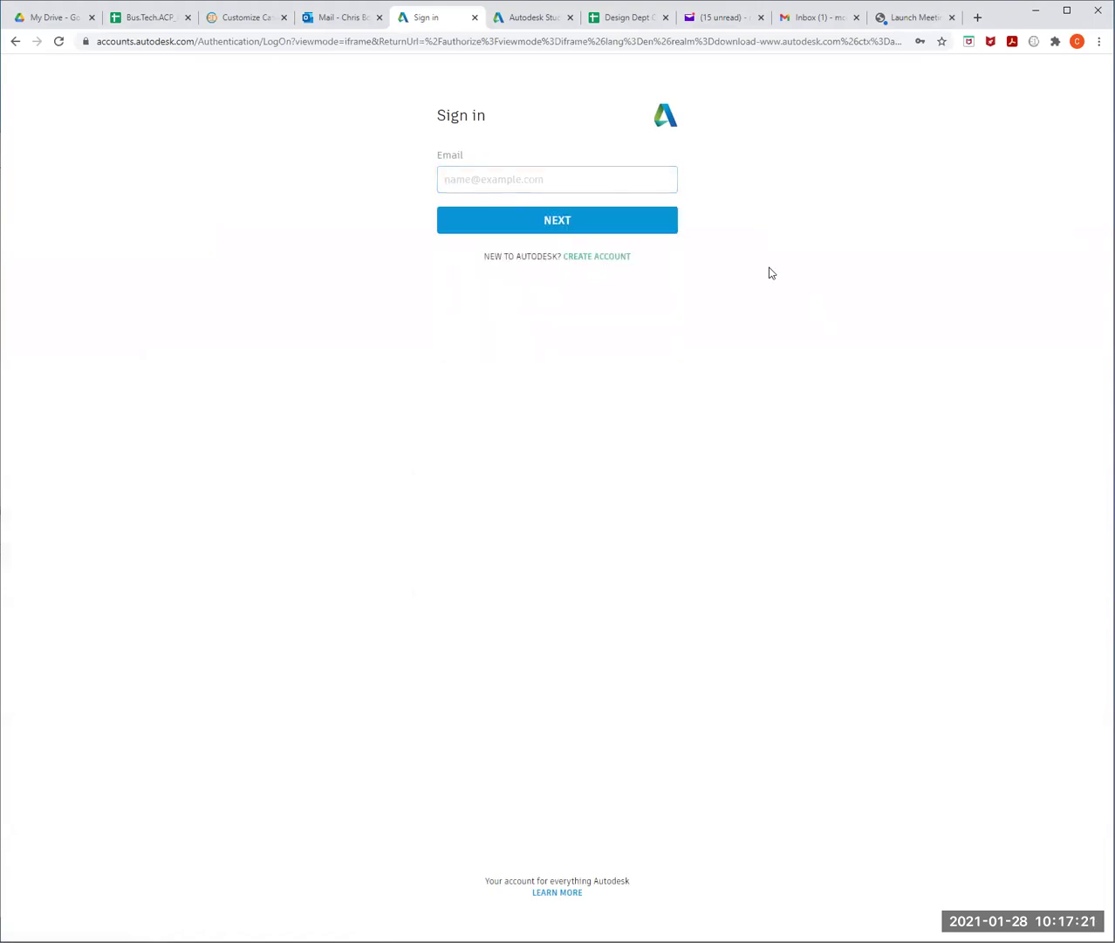
pyautogui.click(597, 257)
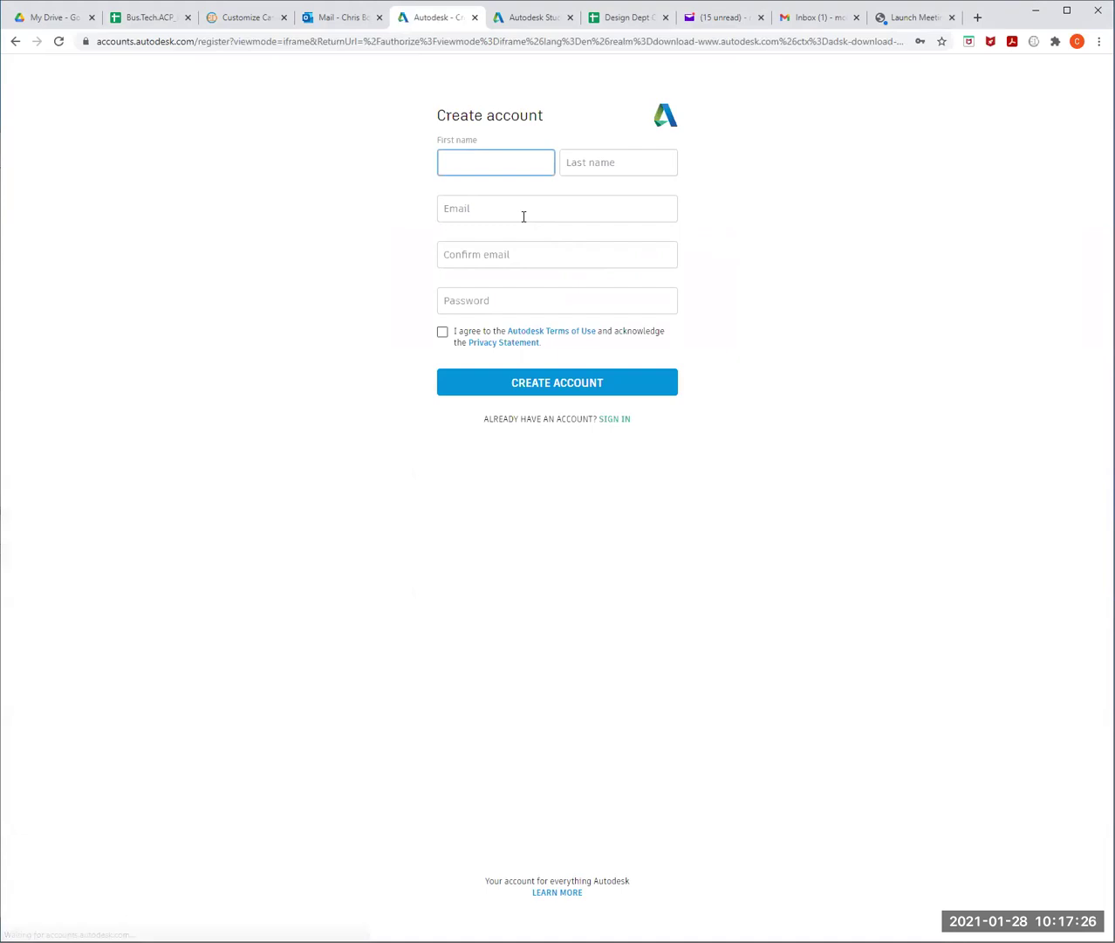
# - Enter the first name, last name and an e-mail address in the new-account form
pyautogui.press('Tab')
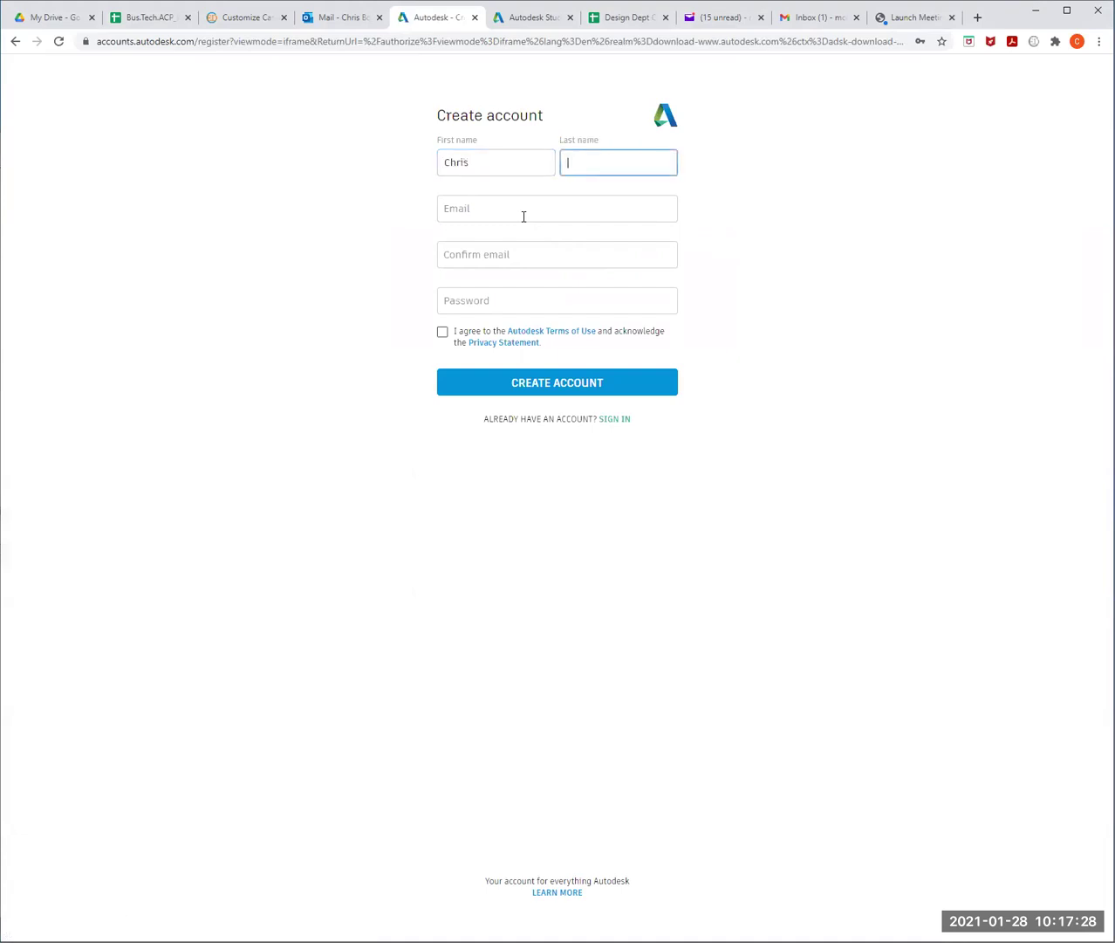
pyautogui.press('Tab')
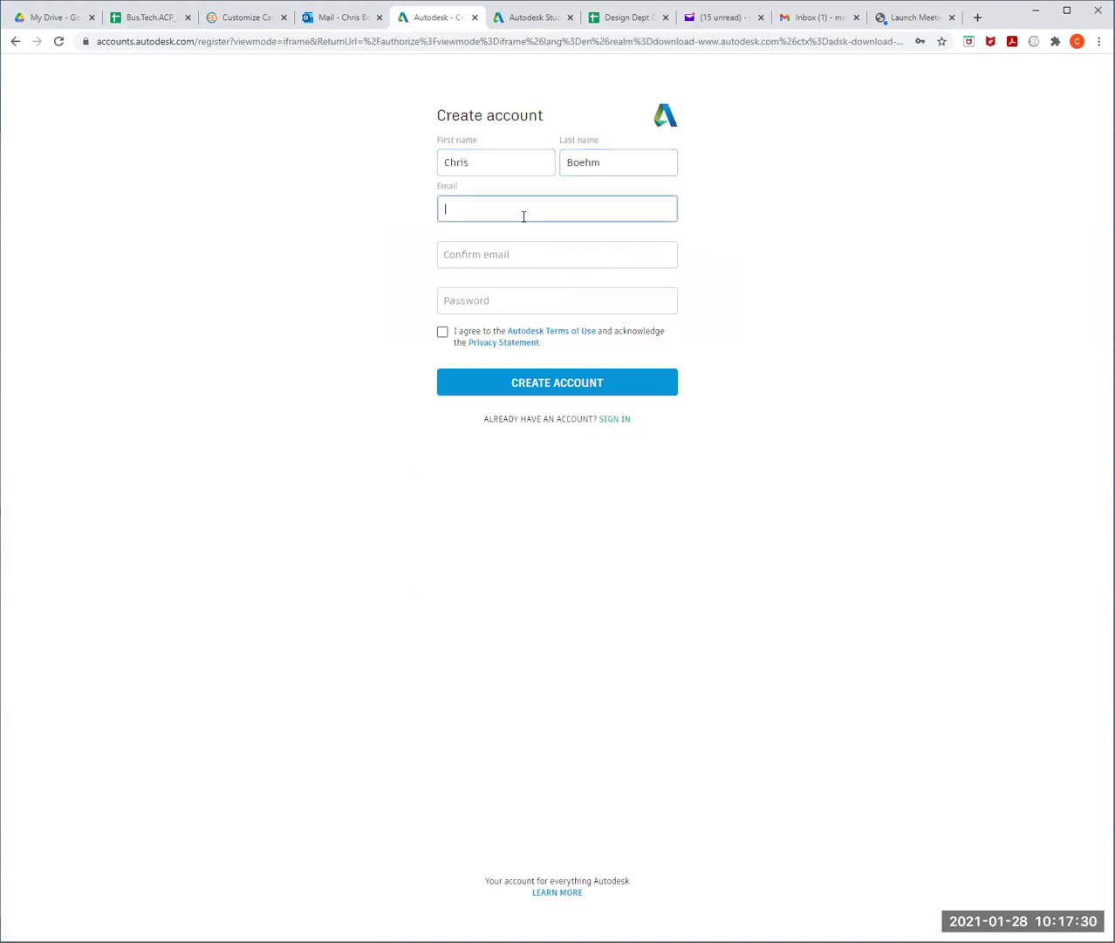
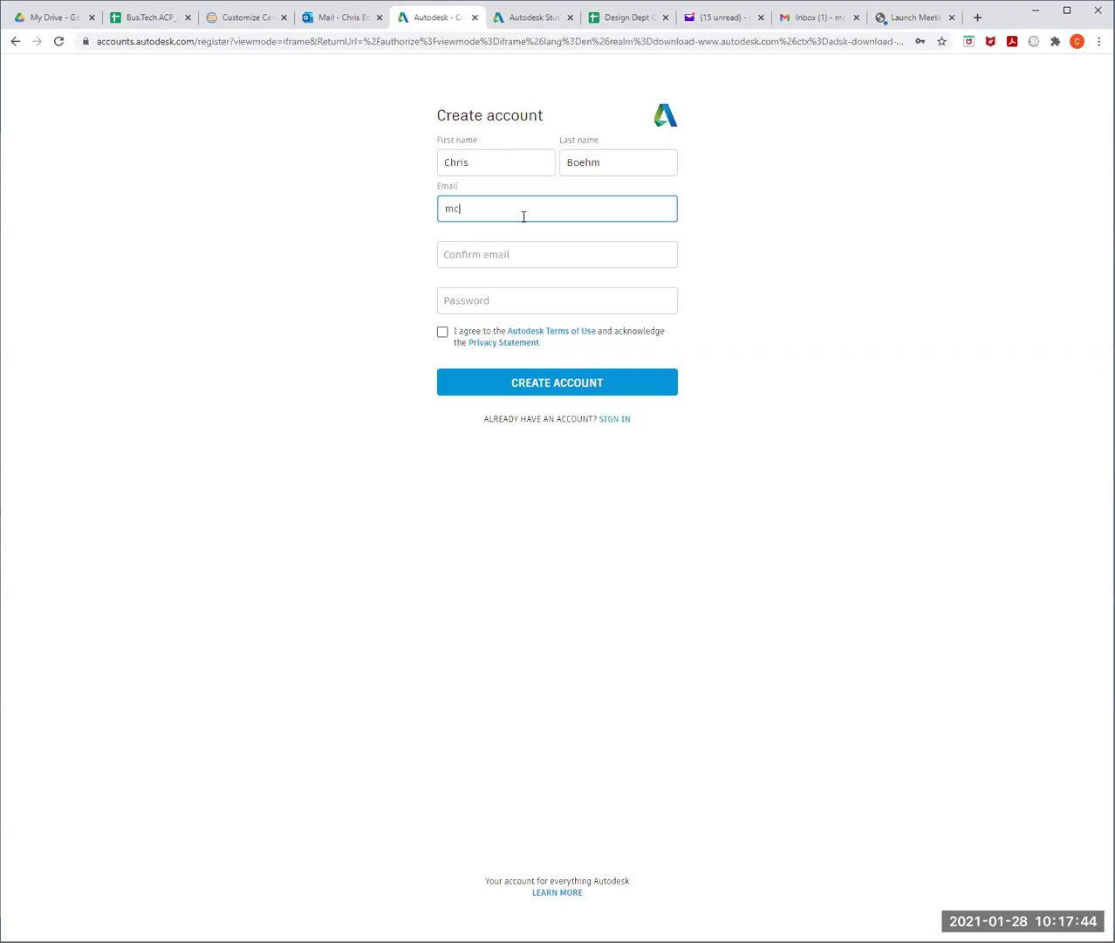
pyautogui.press('Tab')
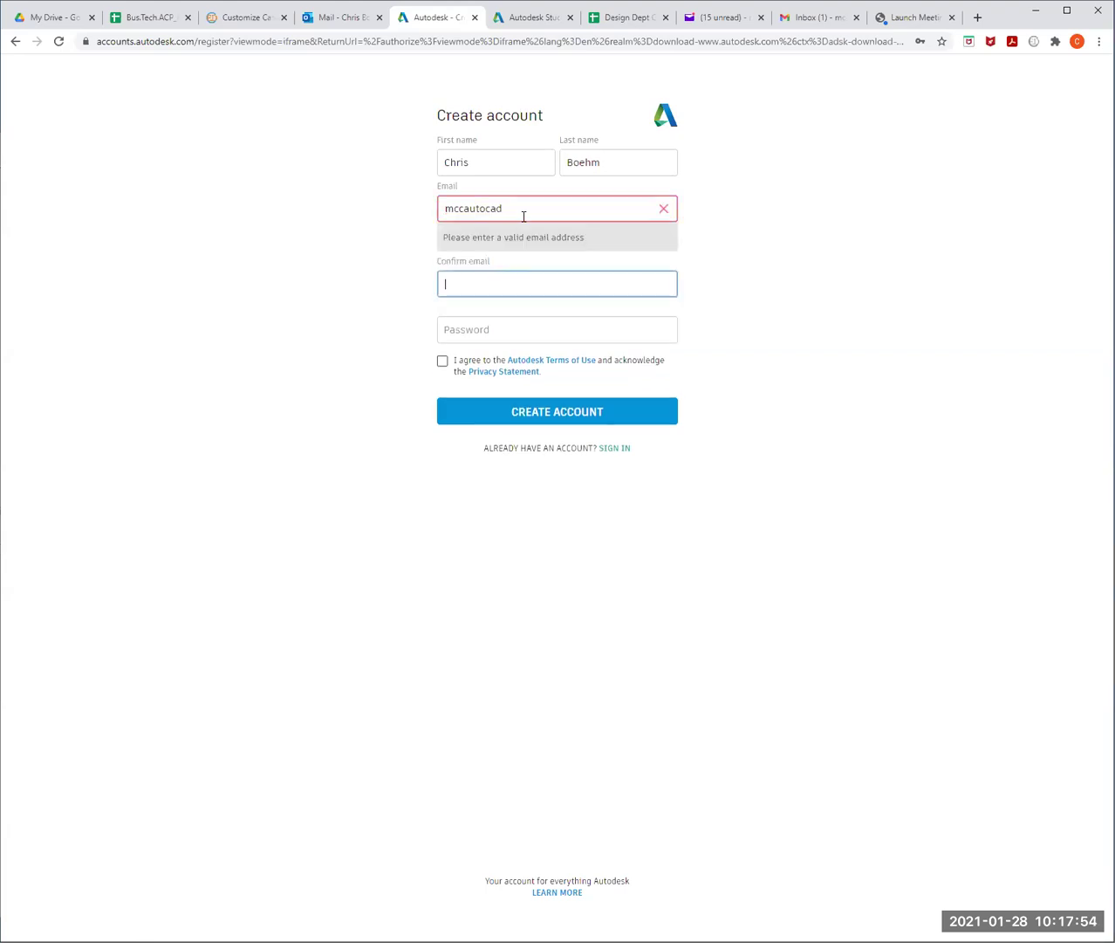
# - Correct the e-mail, confirm it, enter a password and accept the terms of use
pyautogui.moveTo(508, 210); pyautogui.dragTo(400, 198)
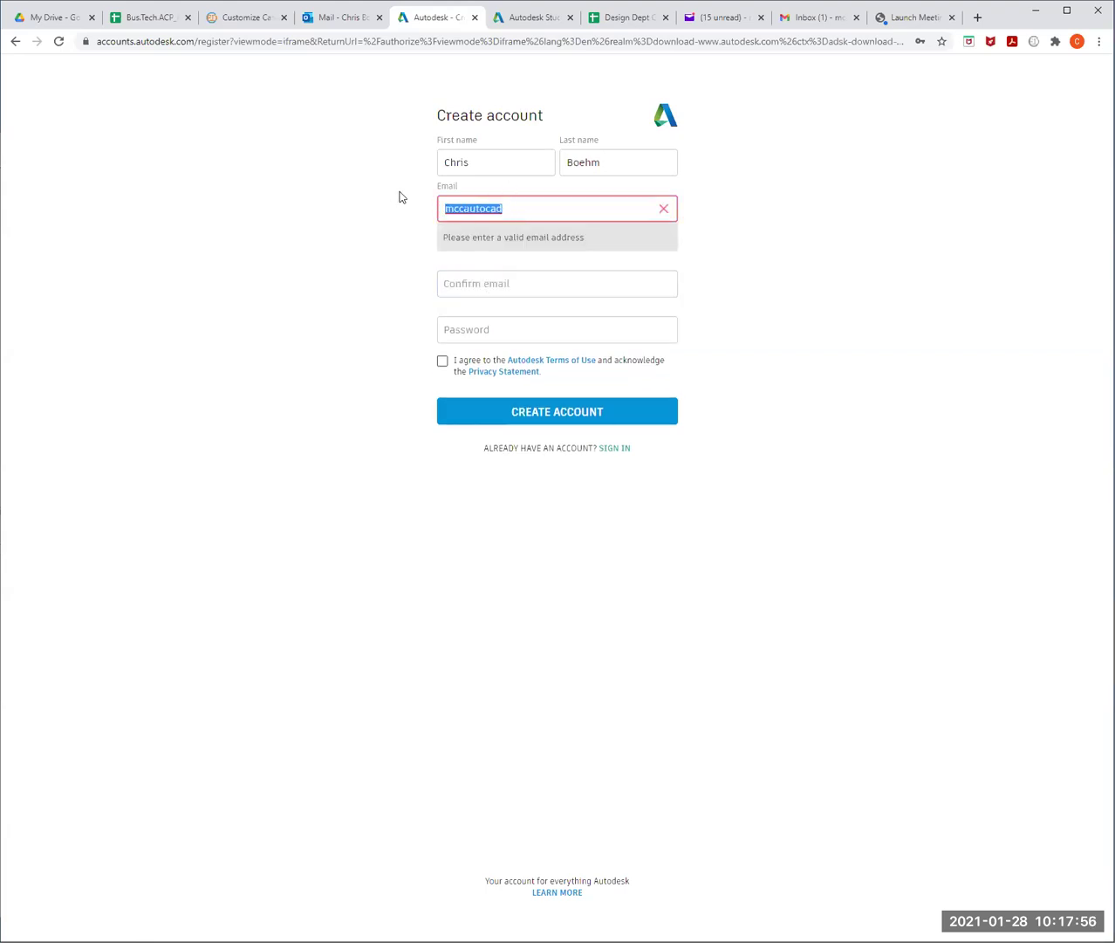
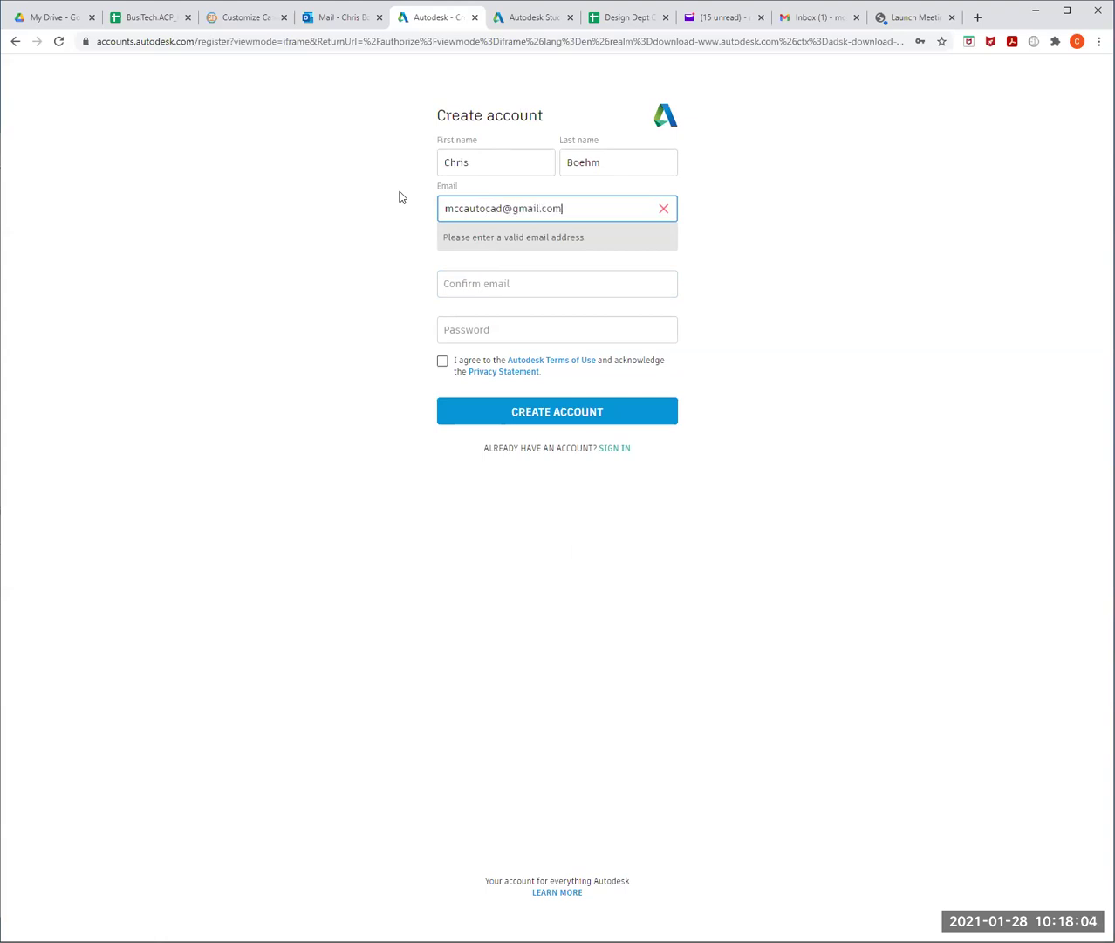
pyautogui.press('Tab')
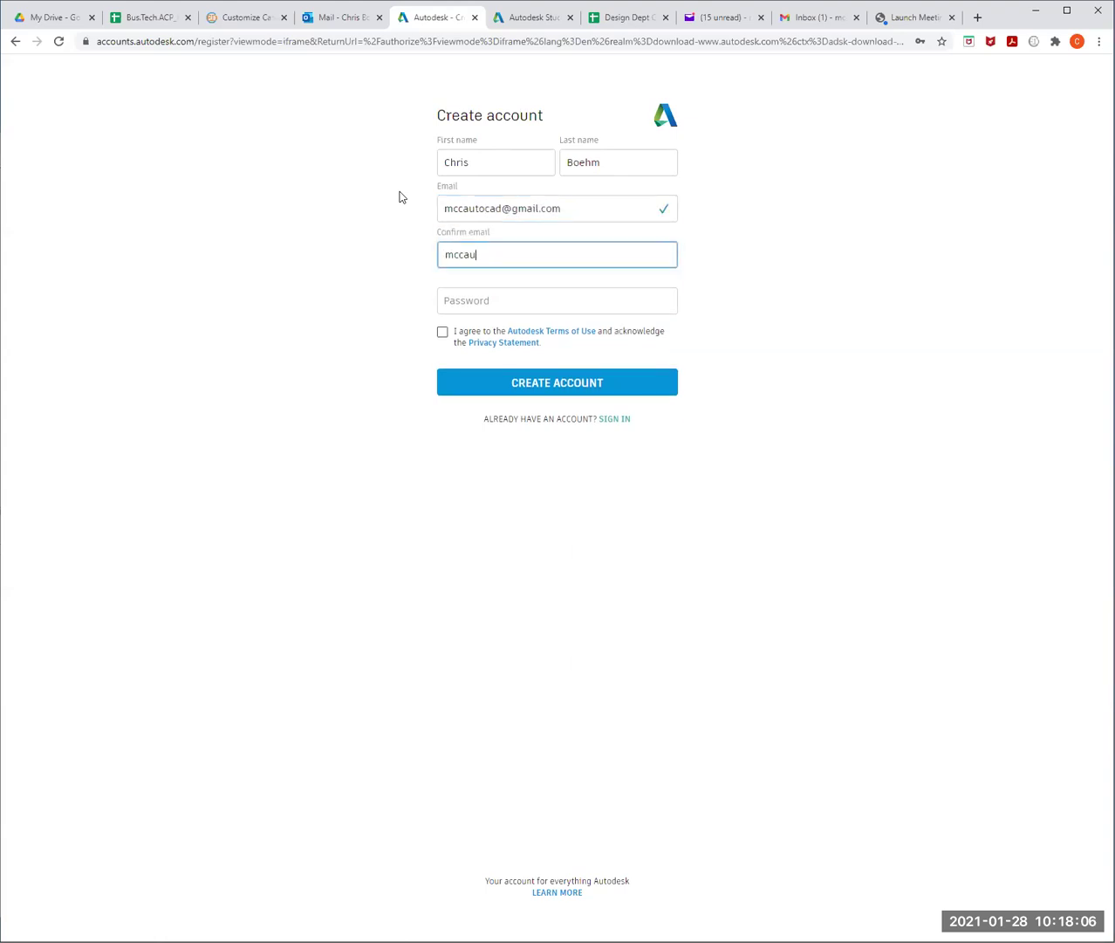
pyautogui.press('Tab')
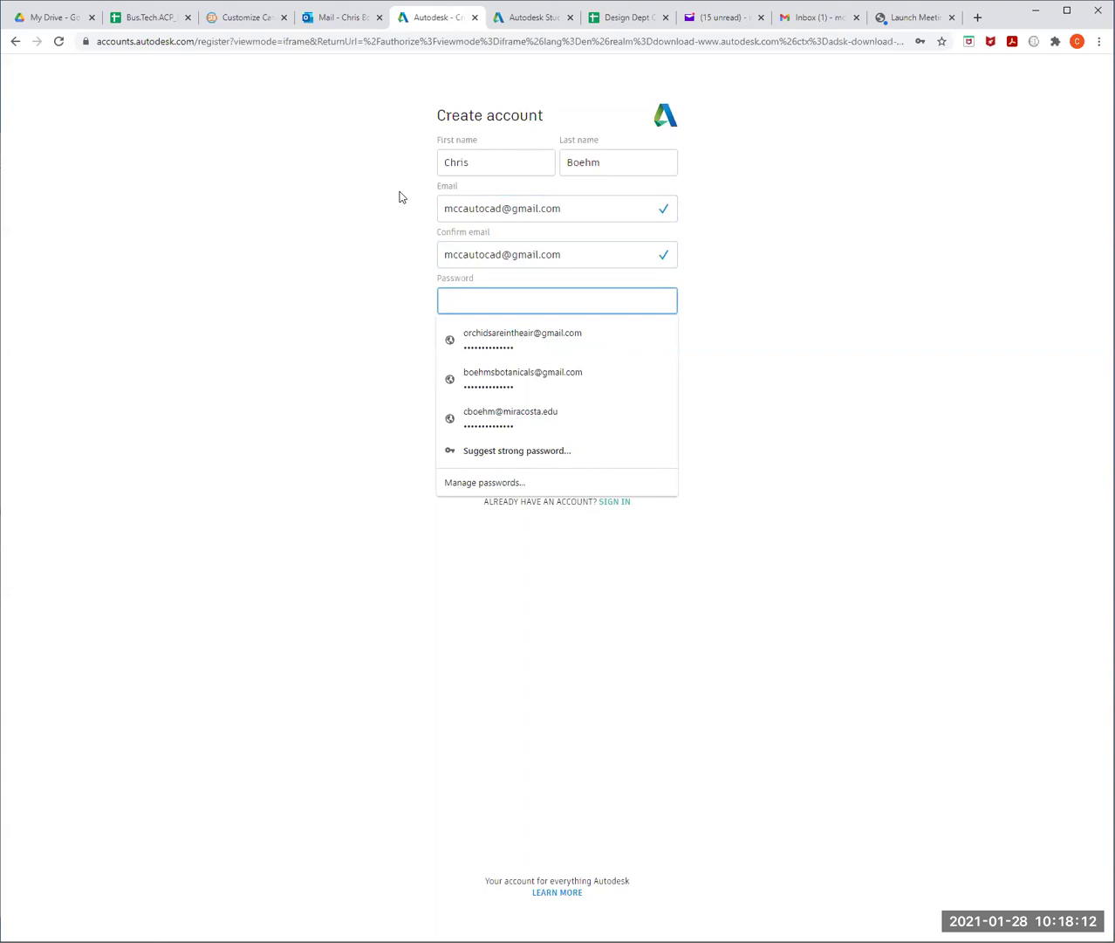
pyautogui.write('••••••')
pyautogui.click(400, 196)
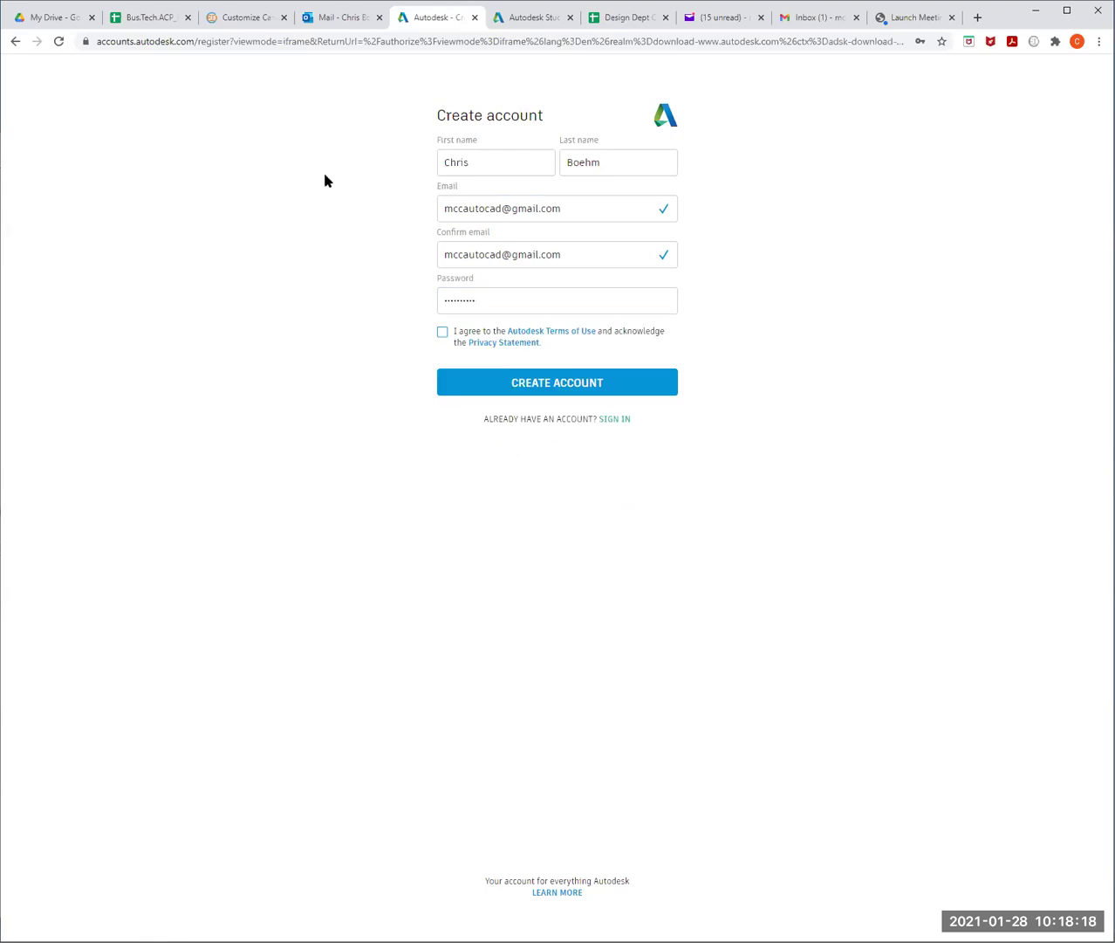
pyautogui.click(443, 332)
# - Submit the new account, save its password in Chrome, and finish with DONE
pyautogui.click(542, 384)
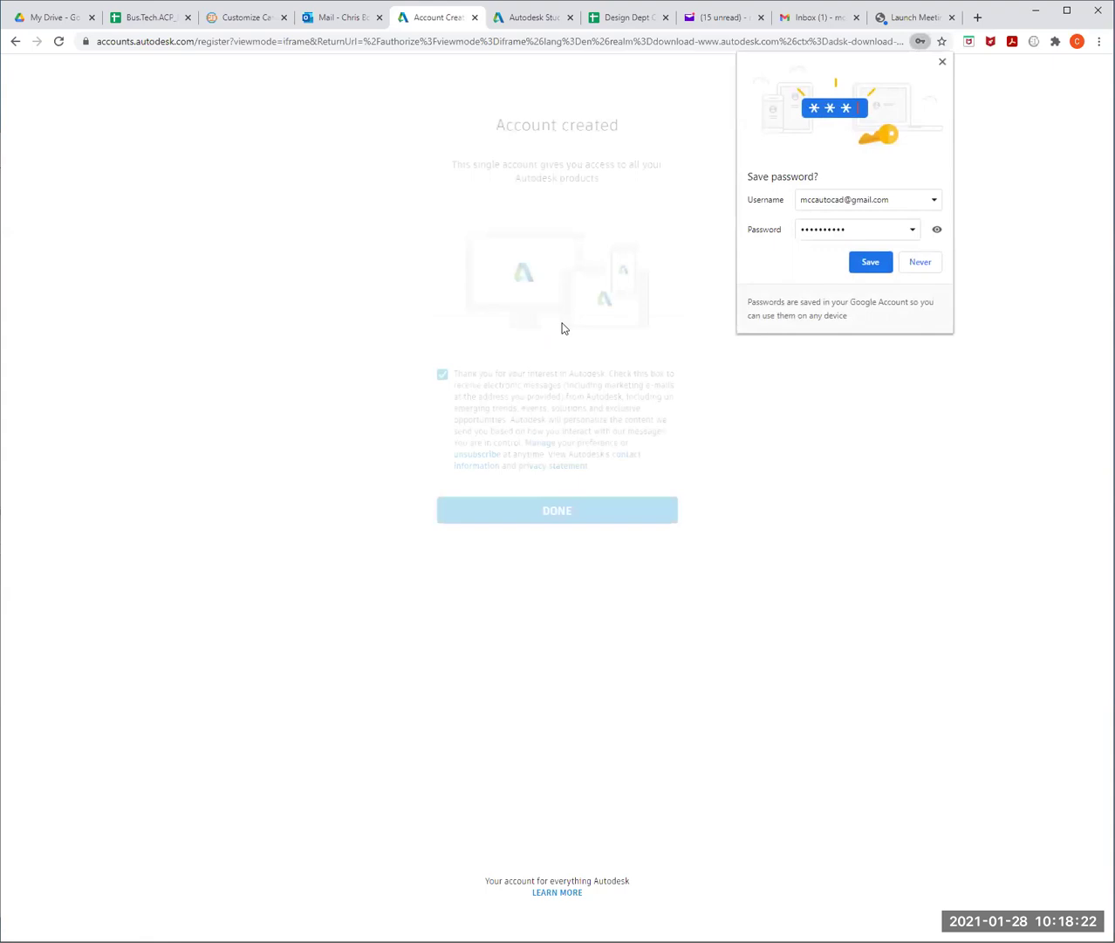
pyautogui.click(871, 262)
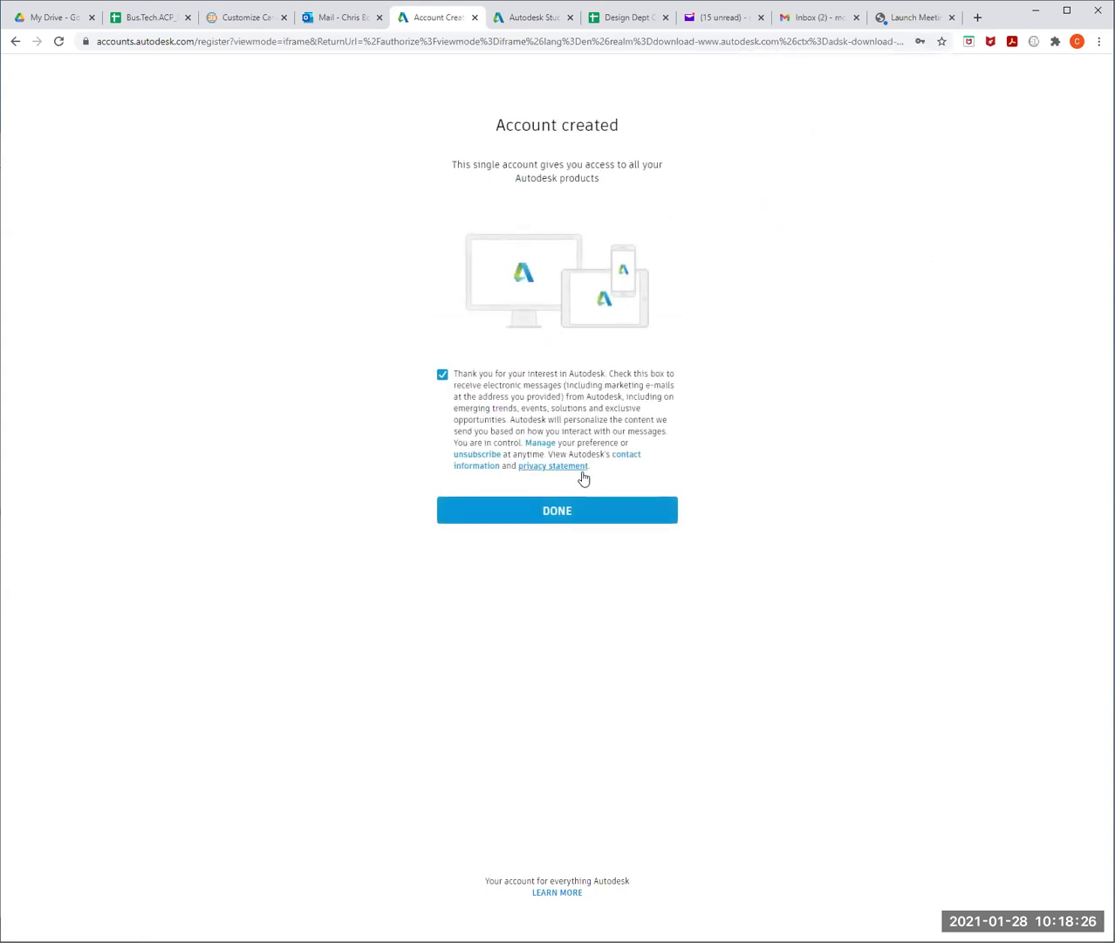
pyautogui.click(567, 515)
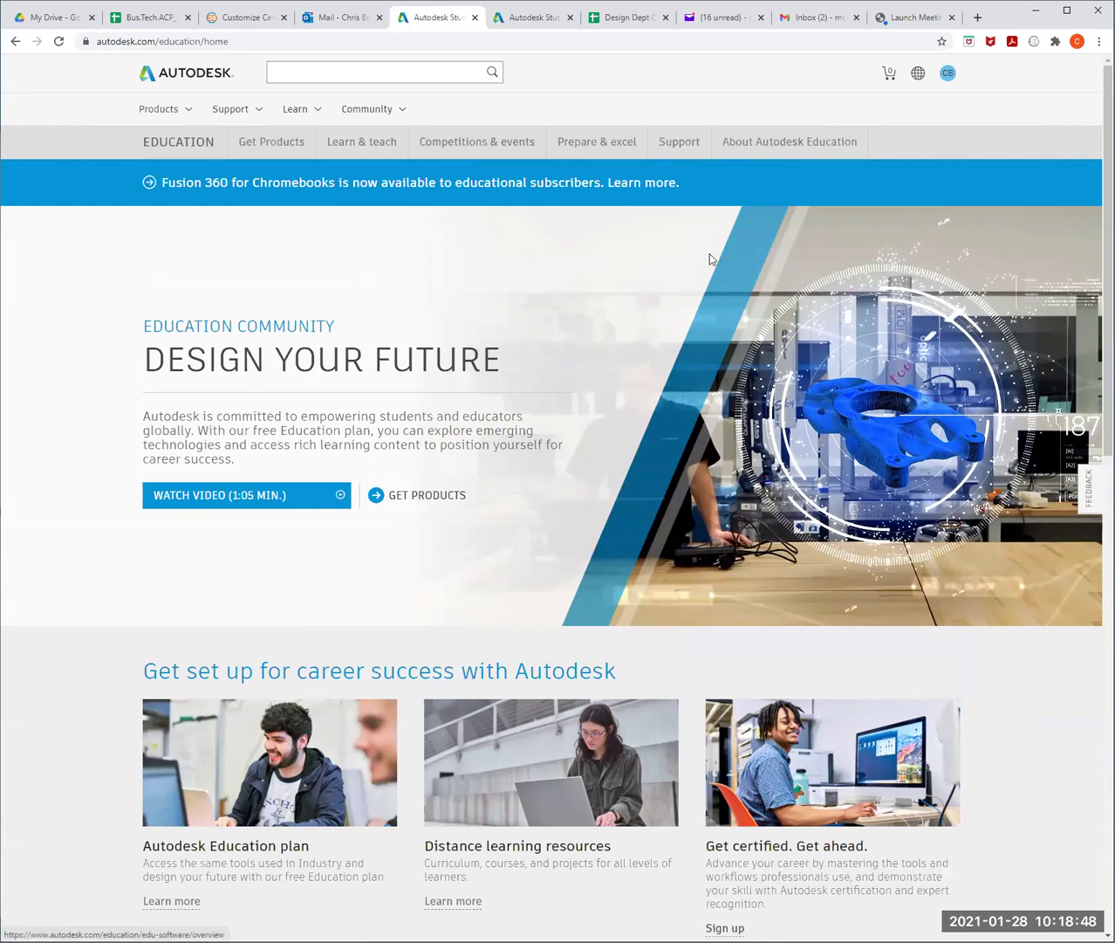
# - Check the account menu, then open the GET PRODUCTS catalogue of free education software
pyautogui.click(947, 77)
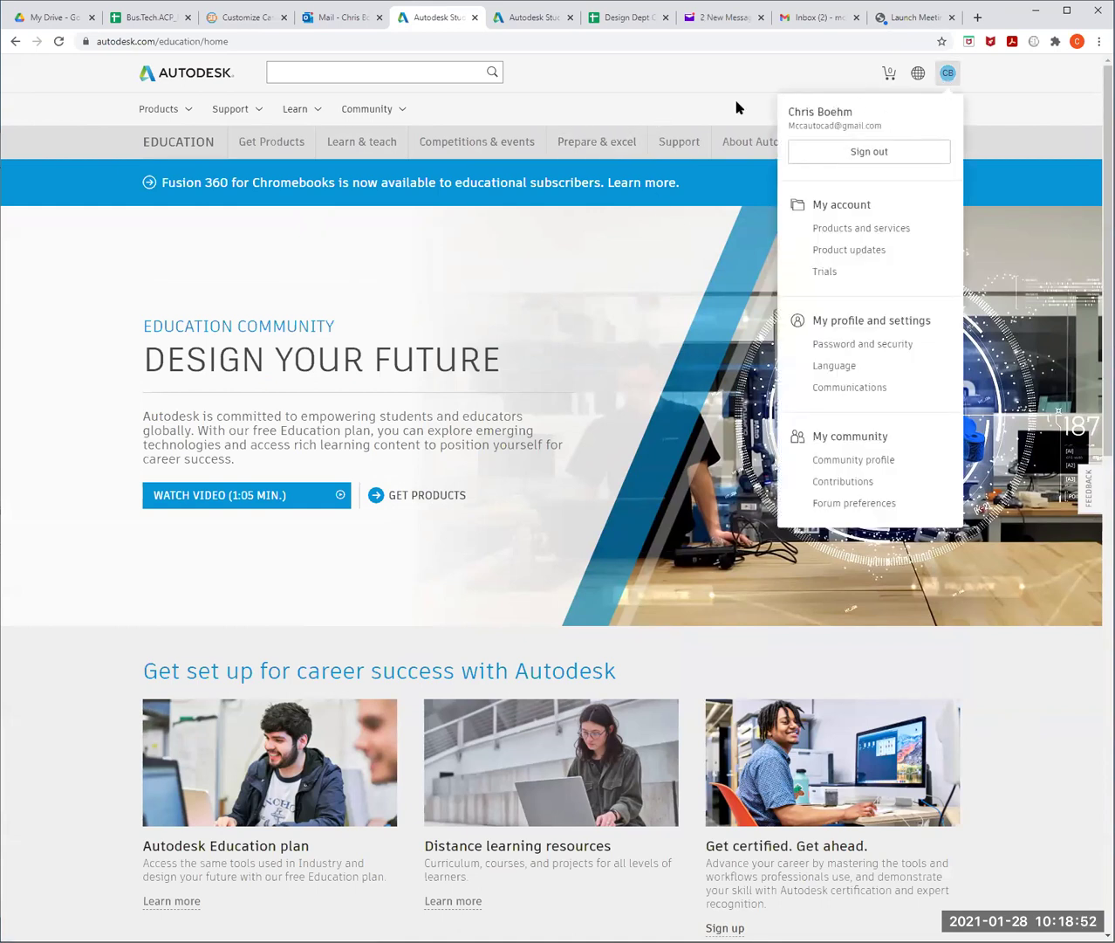
pyautogui.click(629, 257)
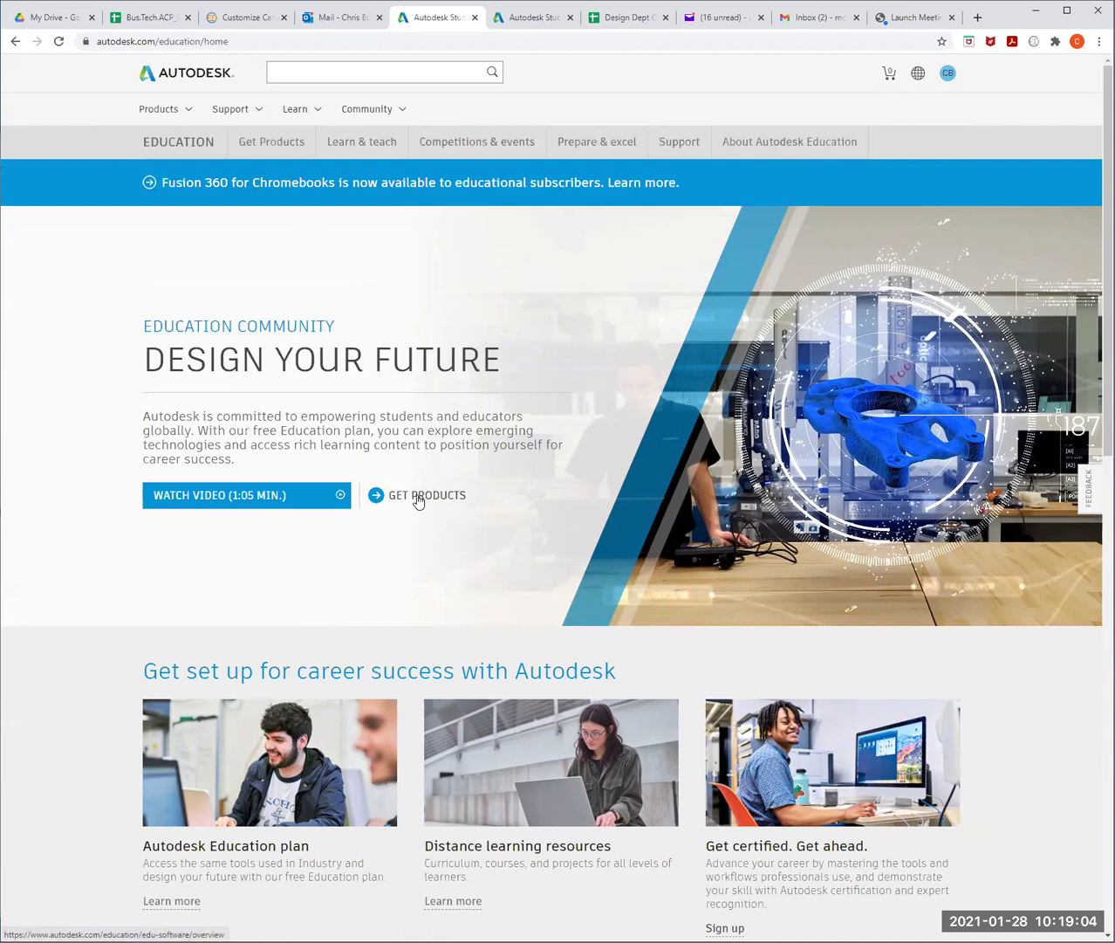
pyautogui.click(418, 500)
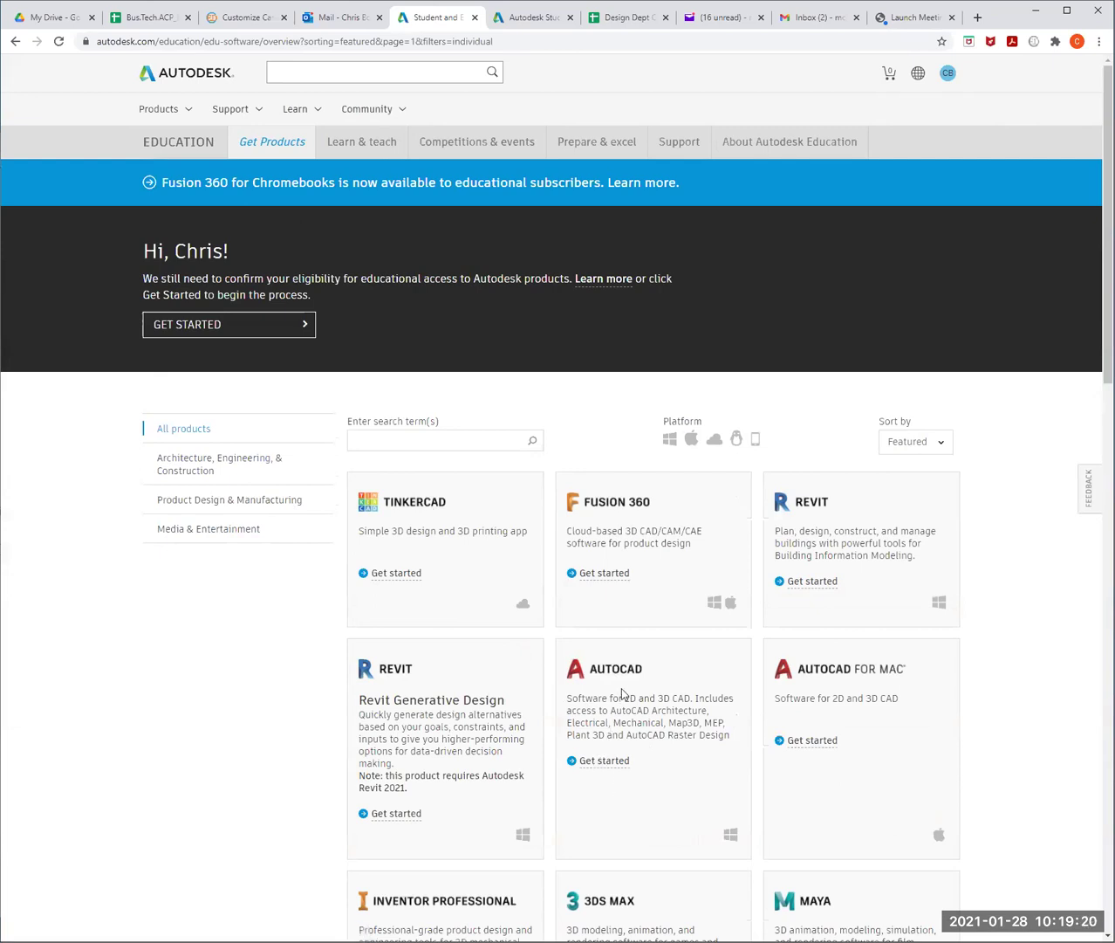
# - Start getting AutoCAD, sign in, and verify the account via the Gmail verification email
pyautogui.click(605, 761)
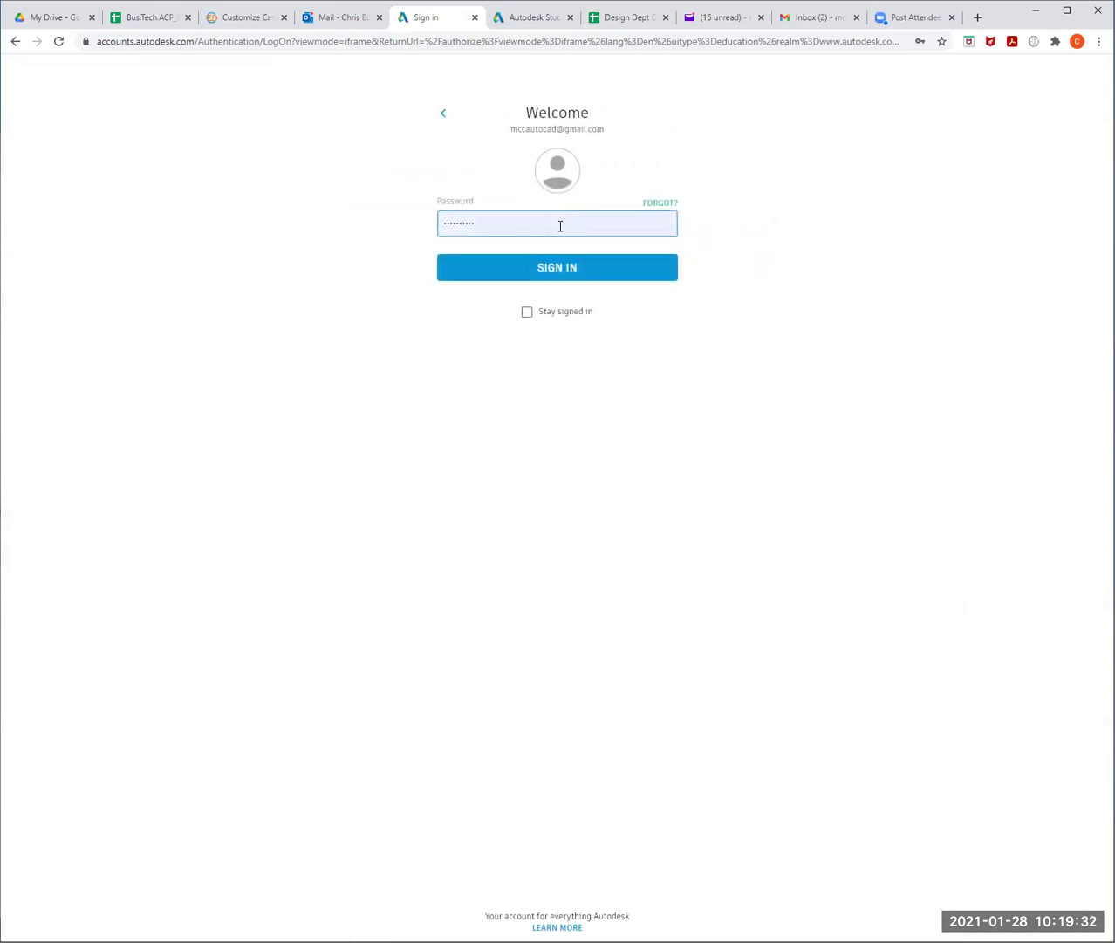
pyautogui.click(575, 270)
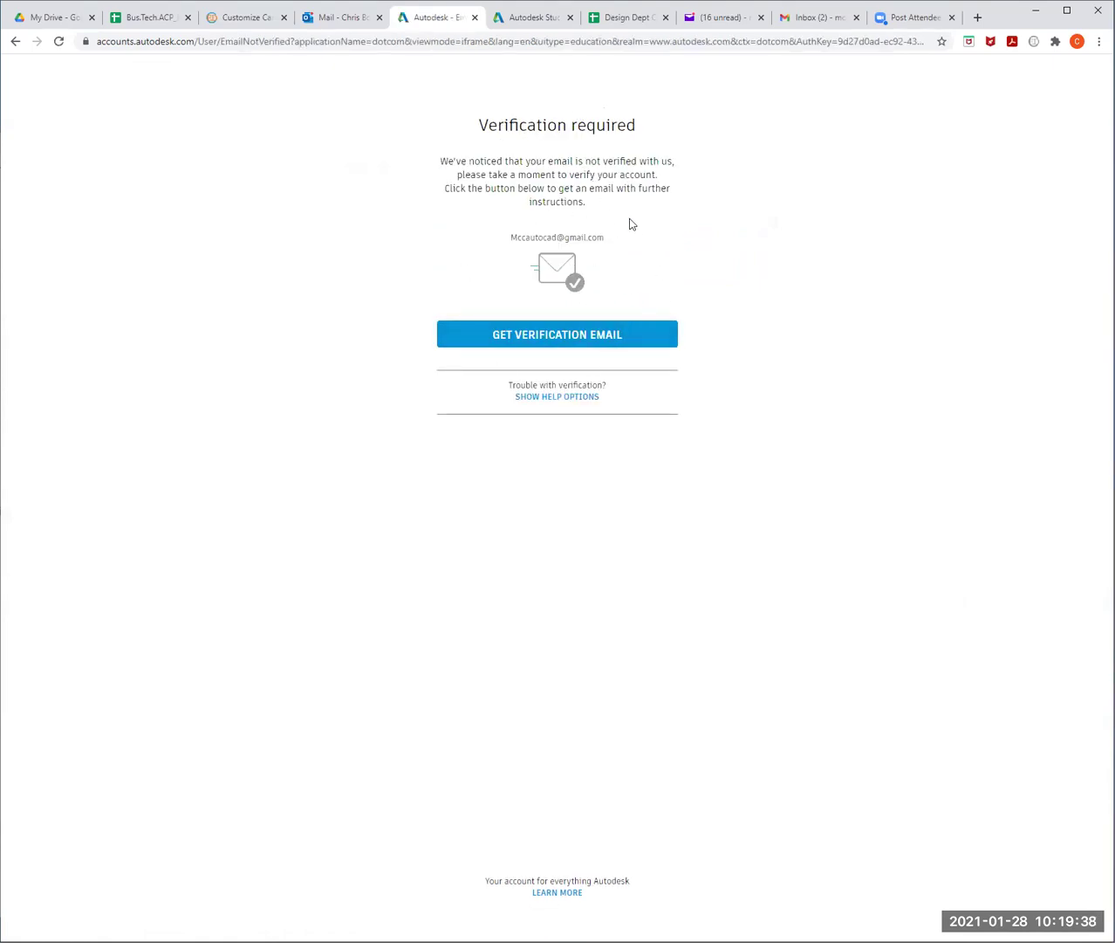
pyautogui.click(809, 19)
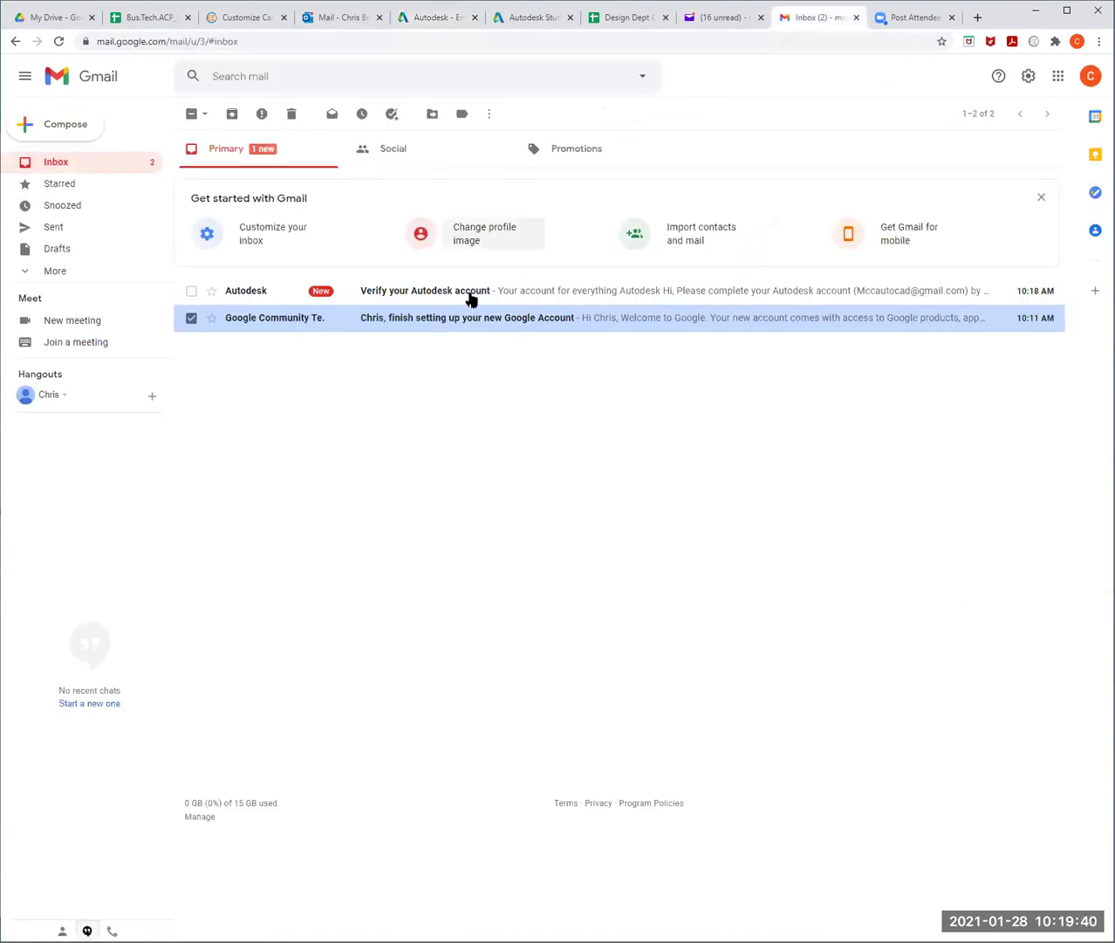
pyautogui.click(558, 291)
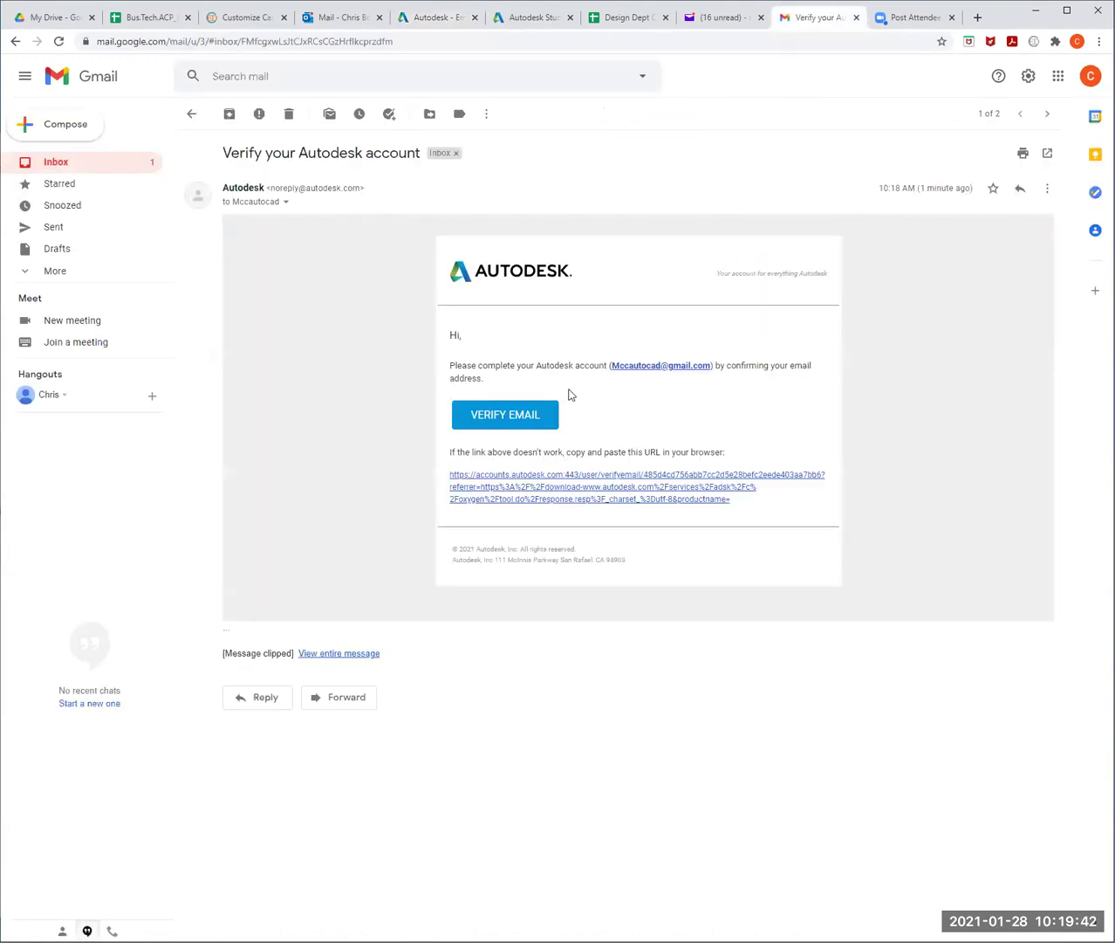
pyautogui.click(514, 415)
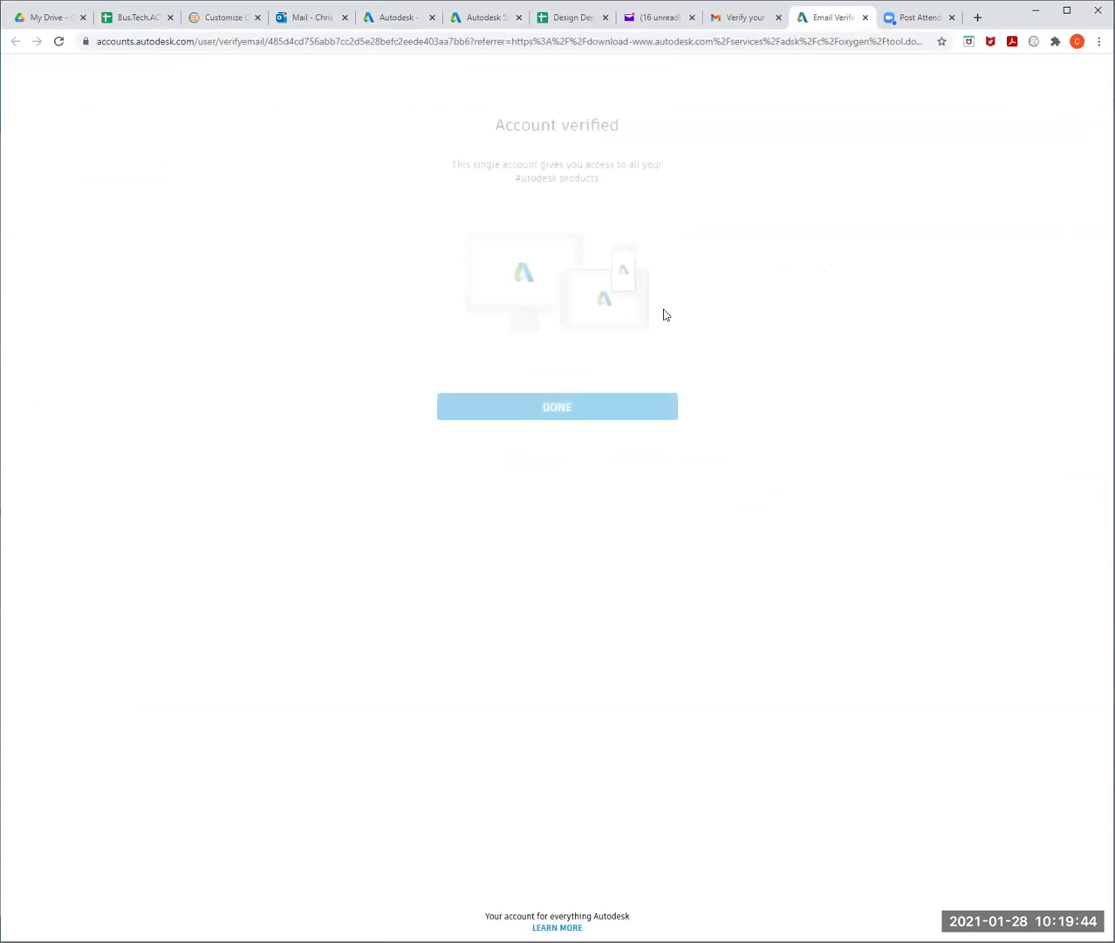
# - Leave the Account verified page and choose Get started on the AutoCAD card
pyautogui.click(559, 417)
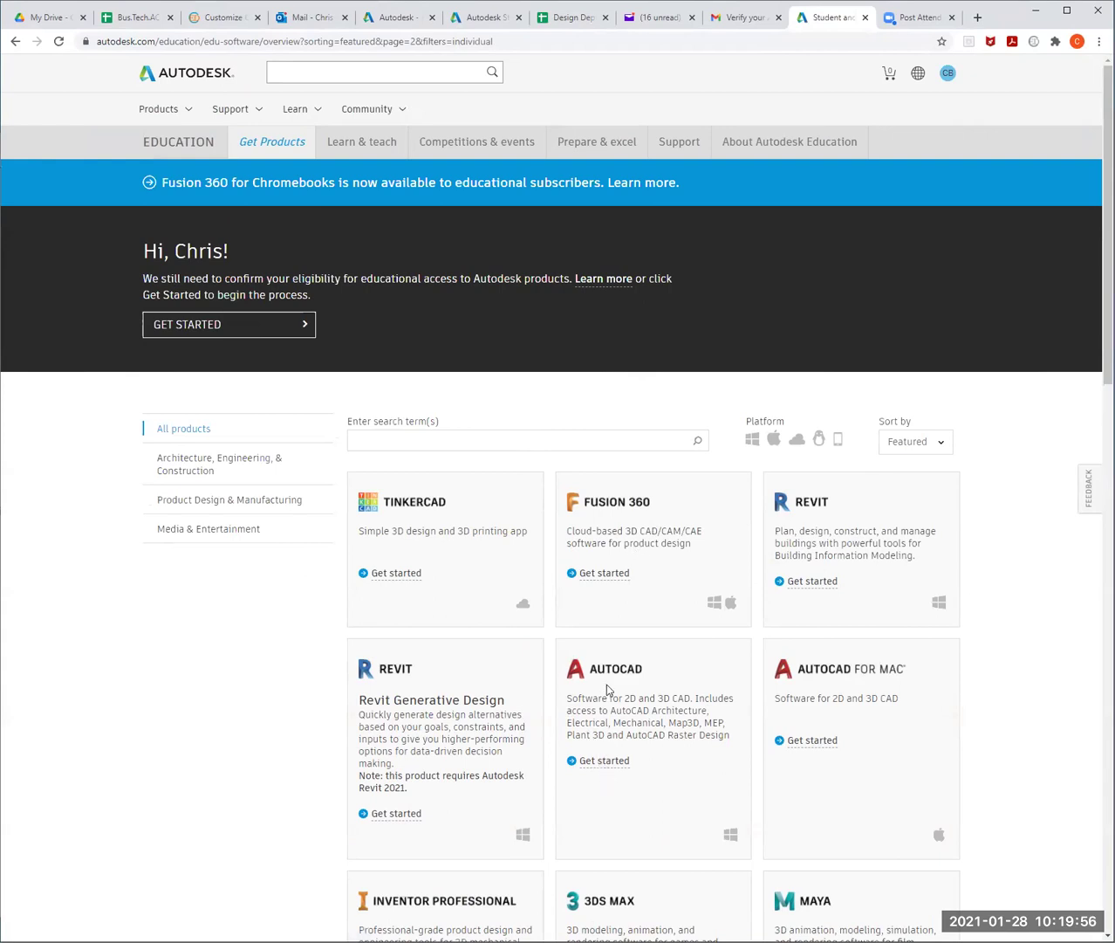
pyautogui.click(604, 761)
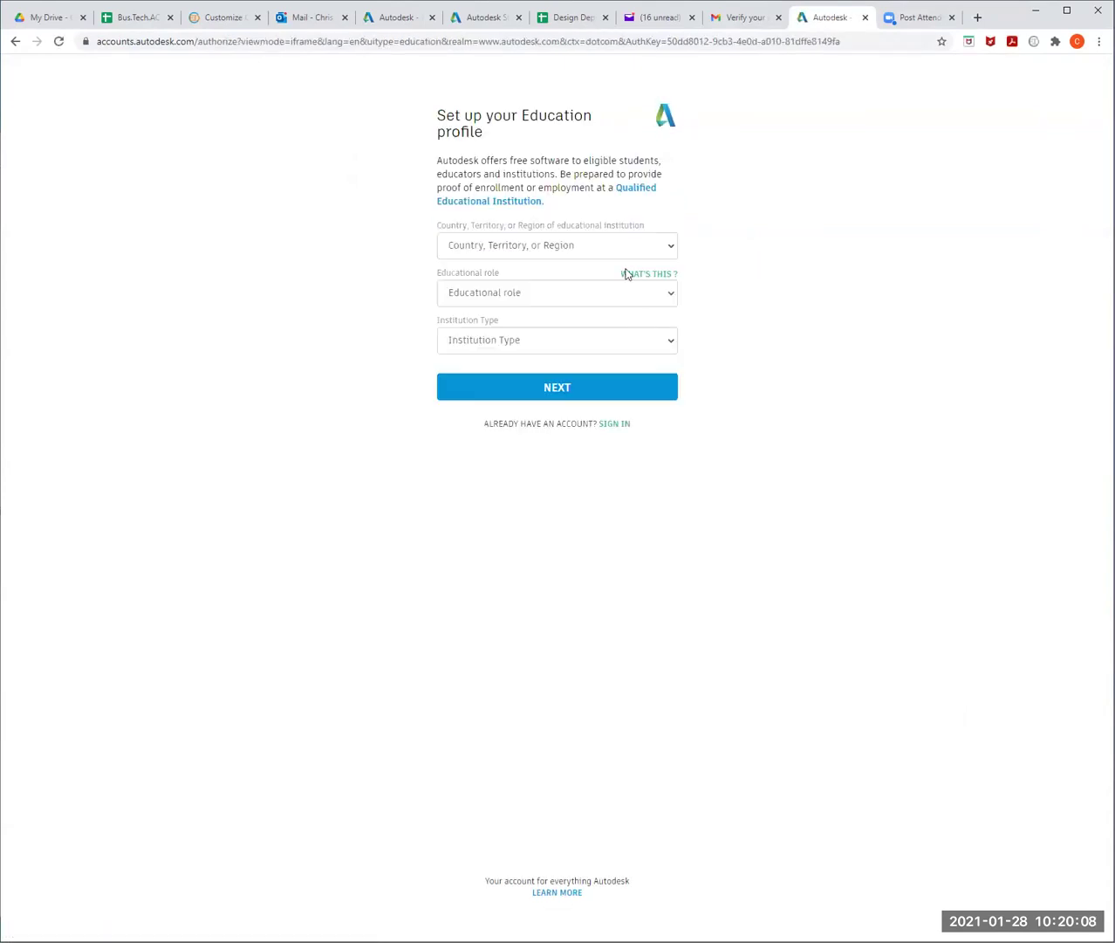
# - Set country to United States, role to Student, institution type to University/Post-Secondary
pyautogui.click(668, 248)
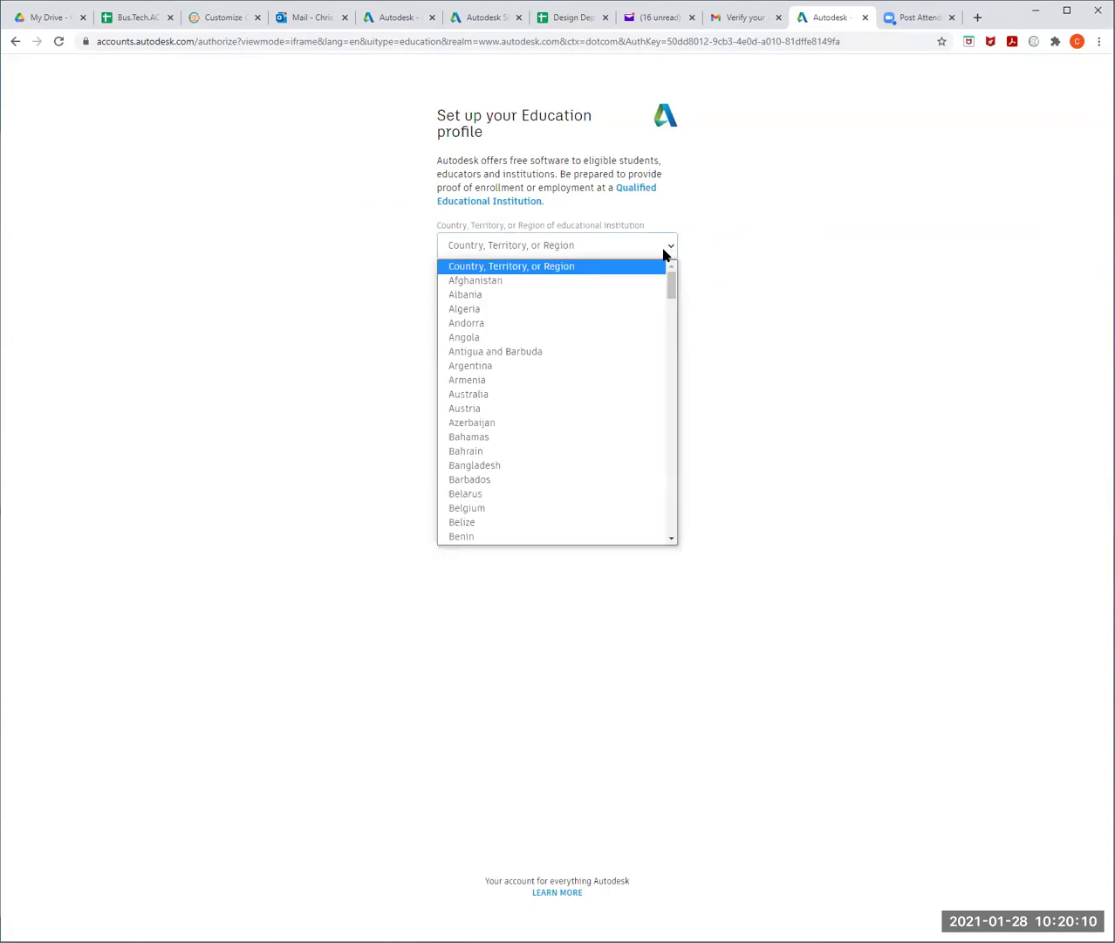
pyautogui.scroll(-10, 661, 387)
pyautogui.scroll(-16, 661, 387)
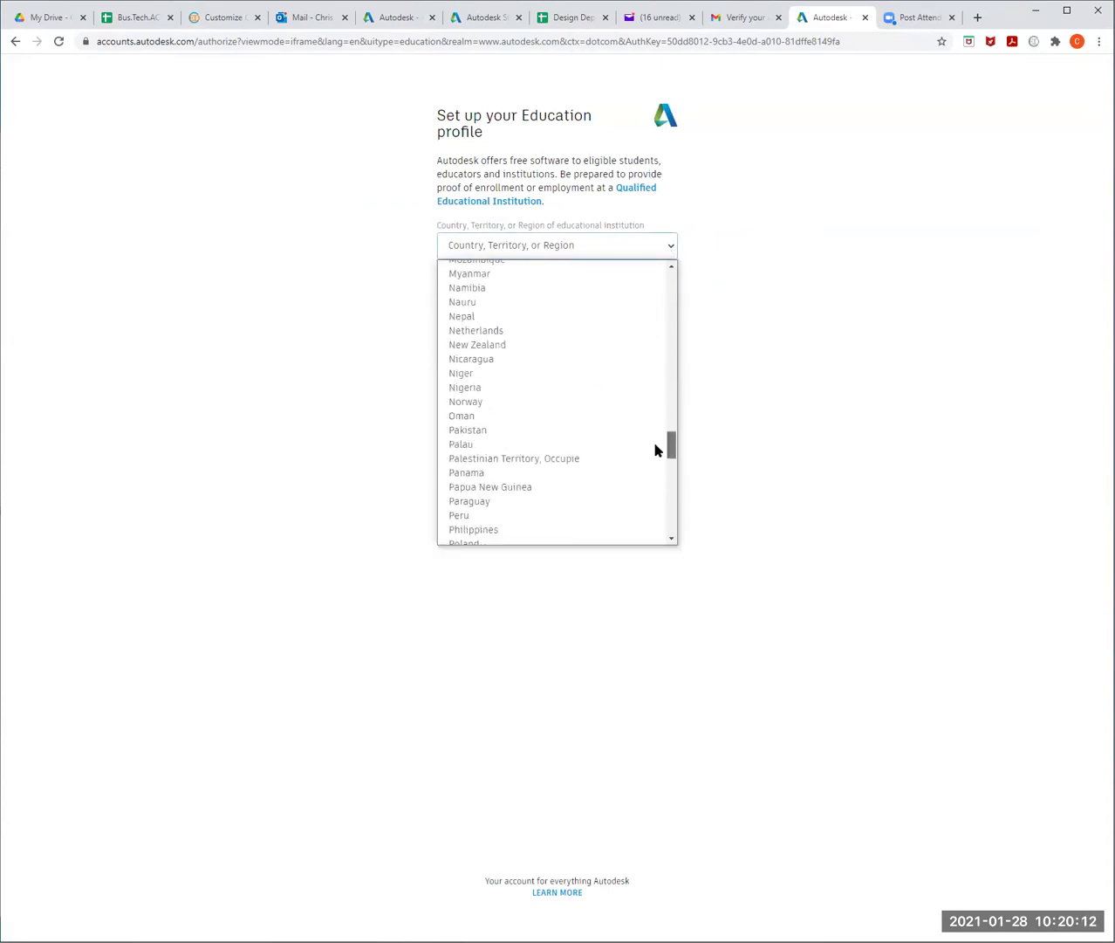
pyautogui.scroll(-5, 657, 490)
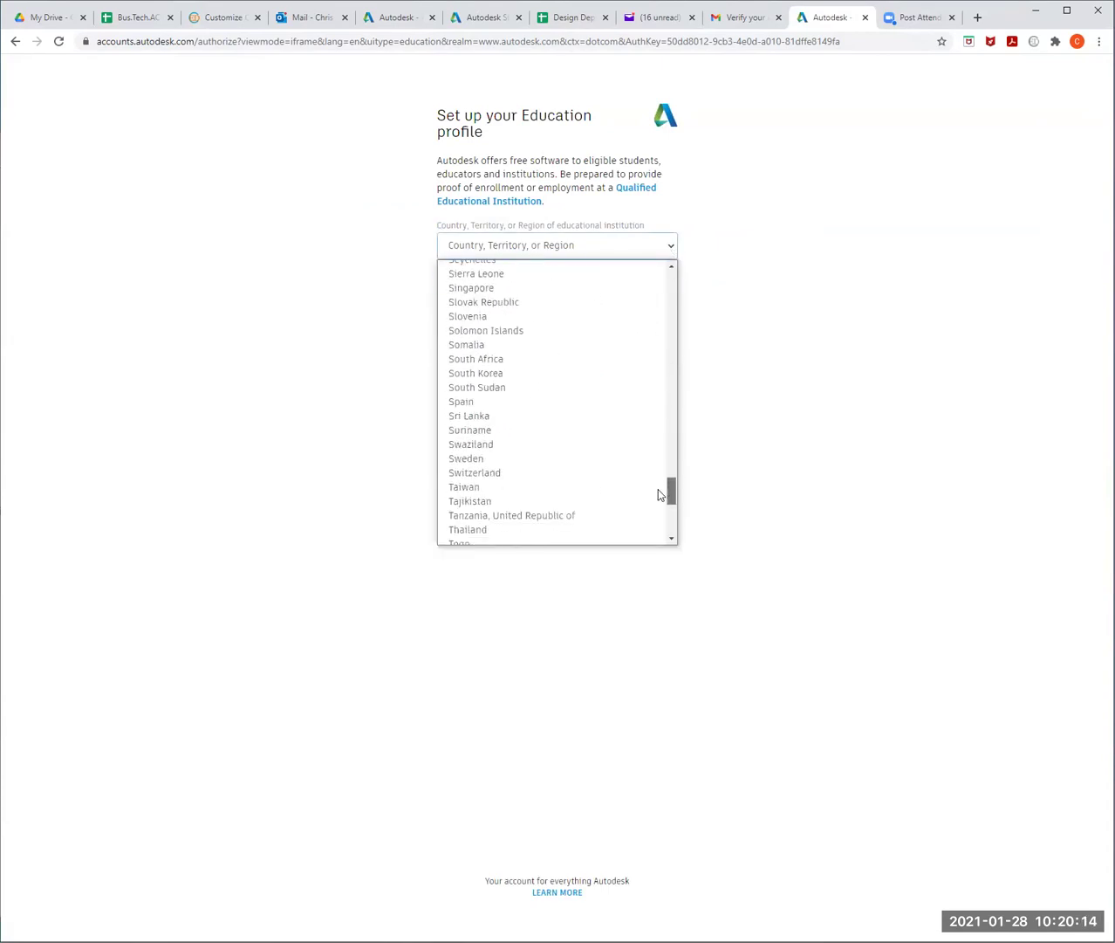
pyautogui.scroll(-5, 663, 504)
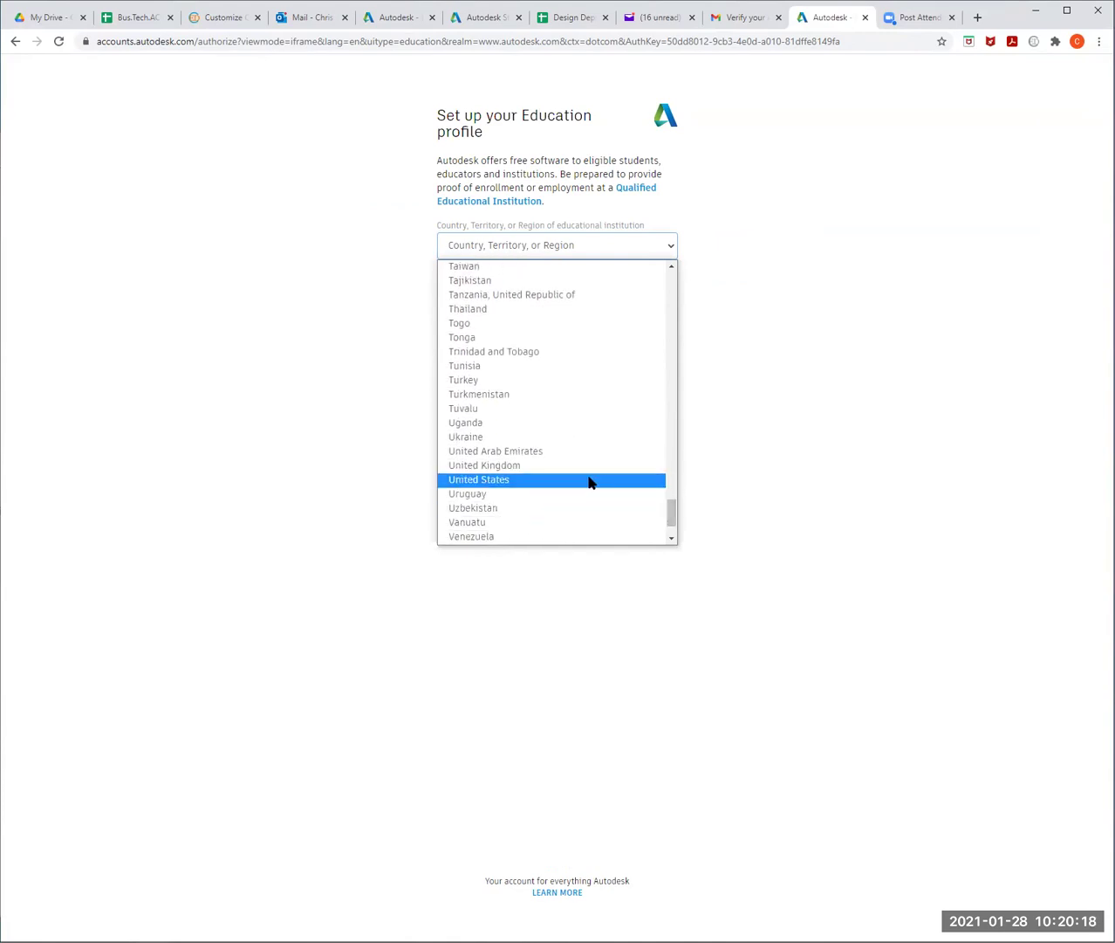
pyautogui.click(589, 482)
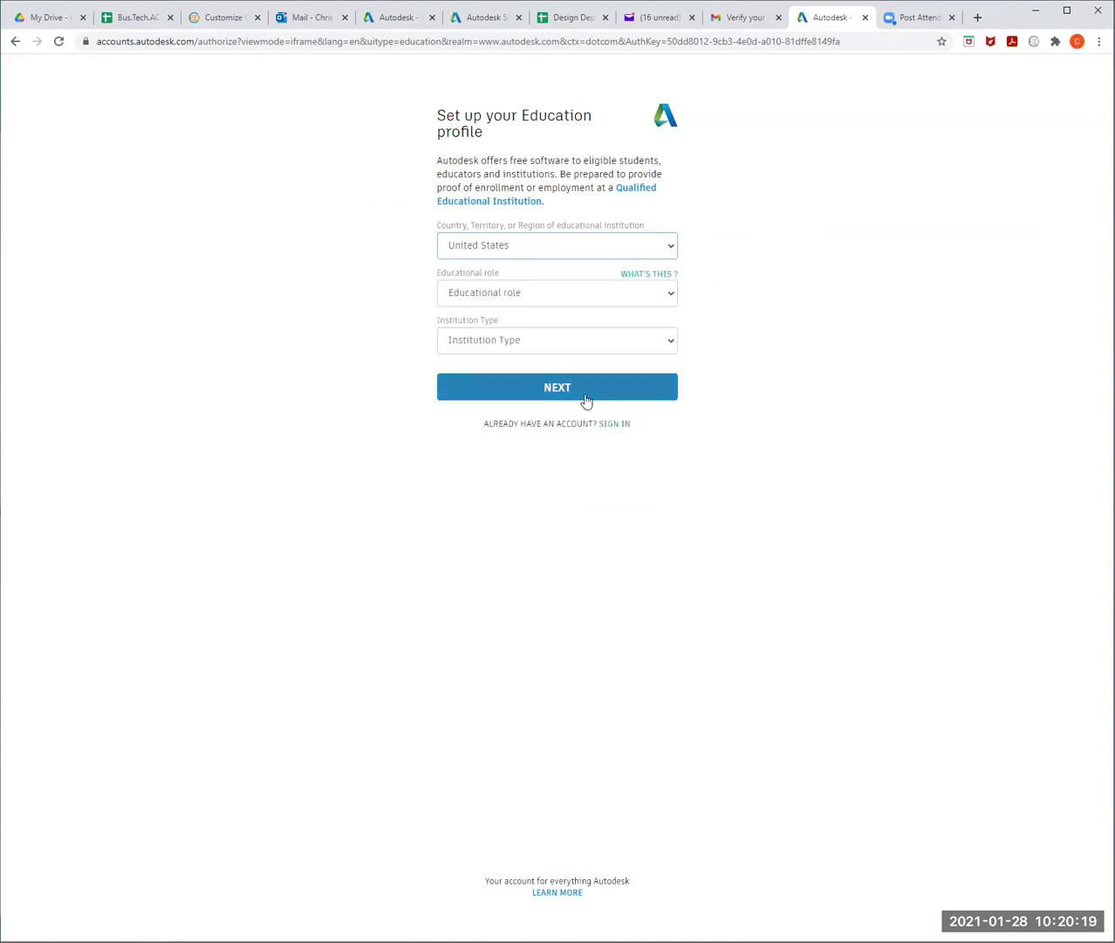
pyautogui.click(625, 300)
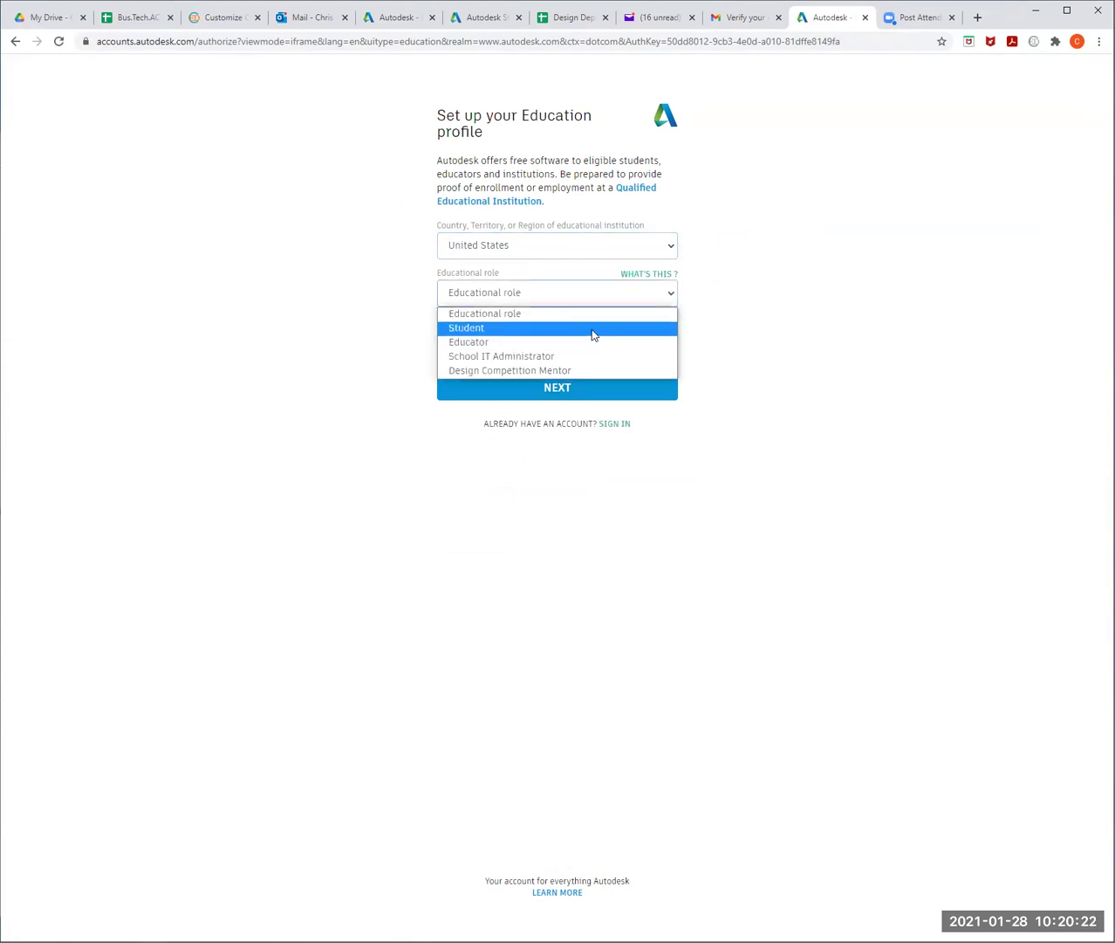
pyautogui.click(593, 329)
pyautogui.click(612, 348)
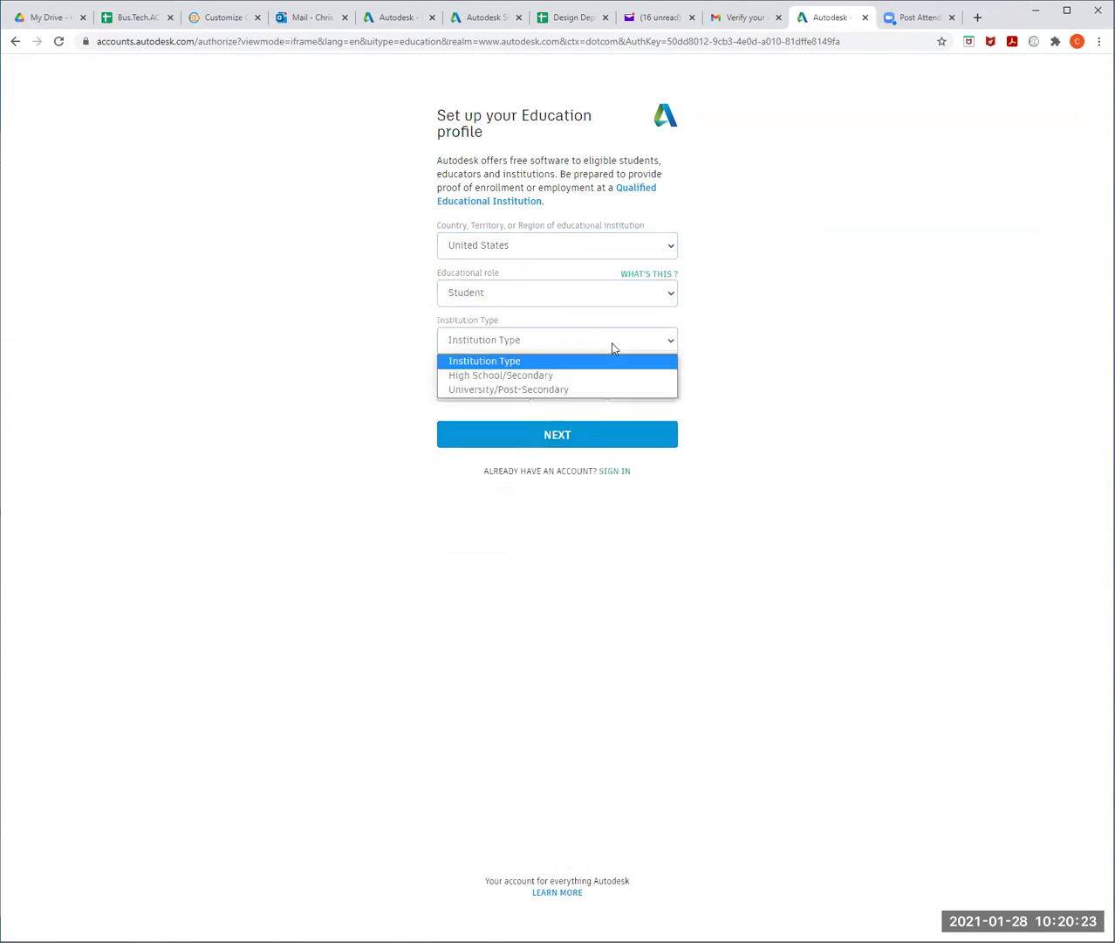
pyautogui.click(602, 391)
# - Choose the birth month, day and year, then submit the education profile
pyautogui.click(522, 392)
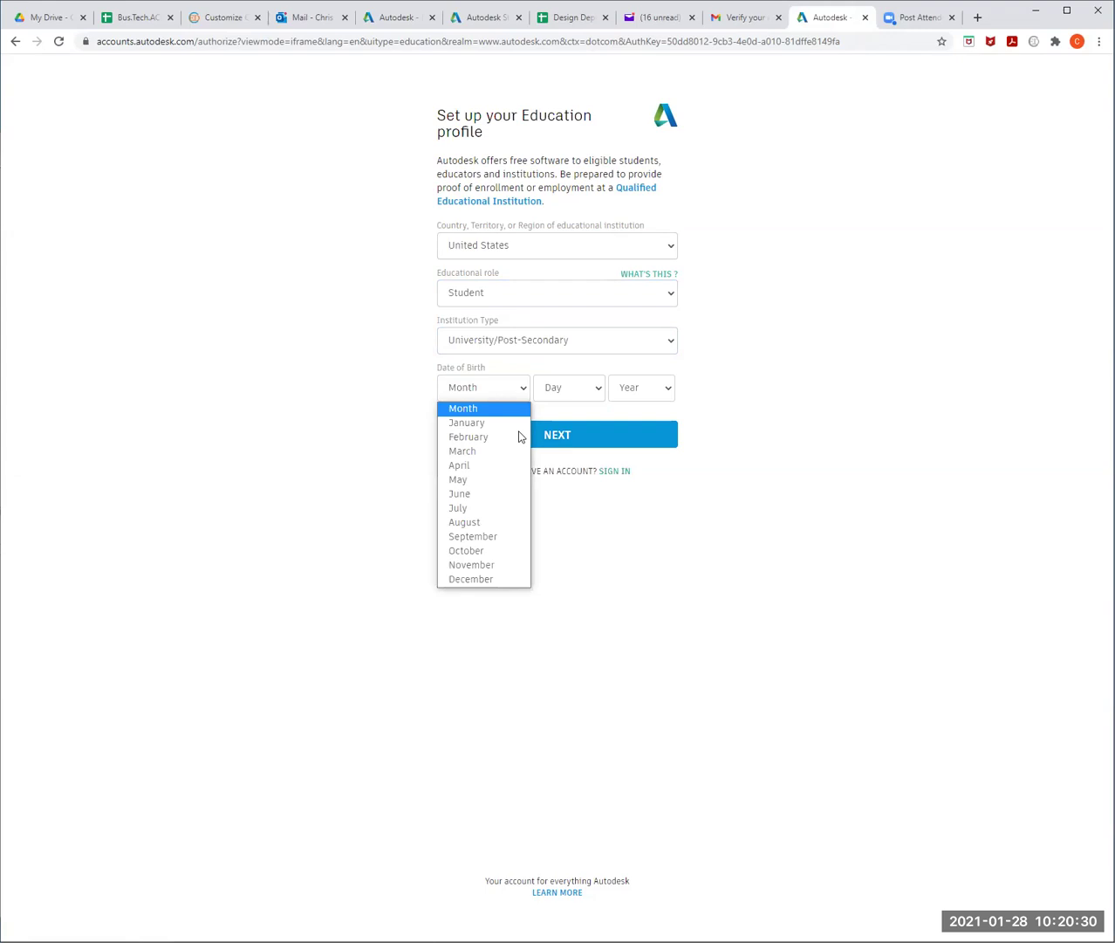
pyautogui.click(502, 578)
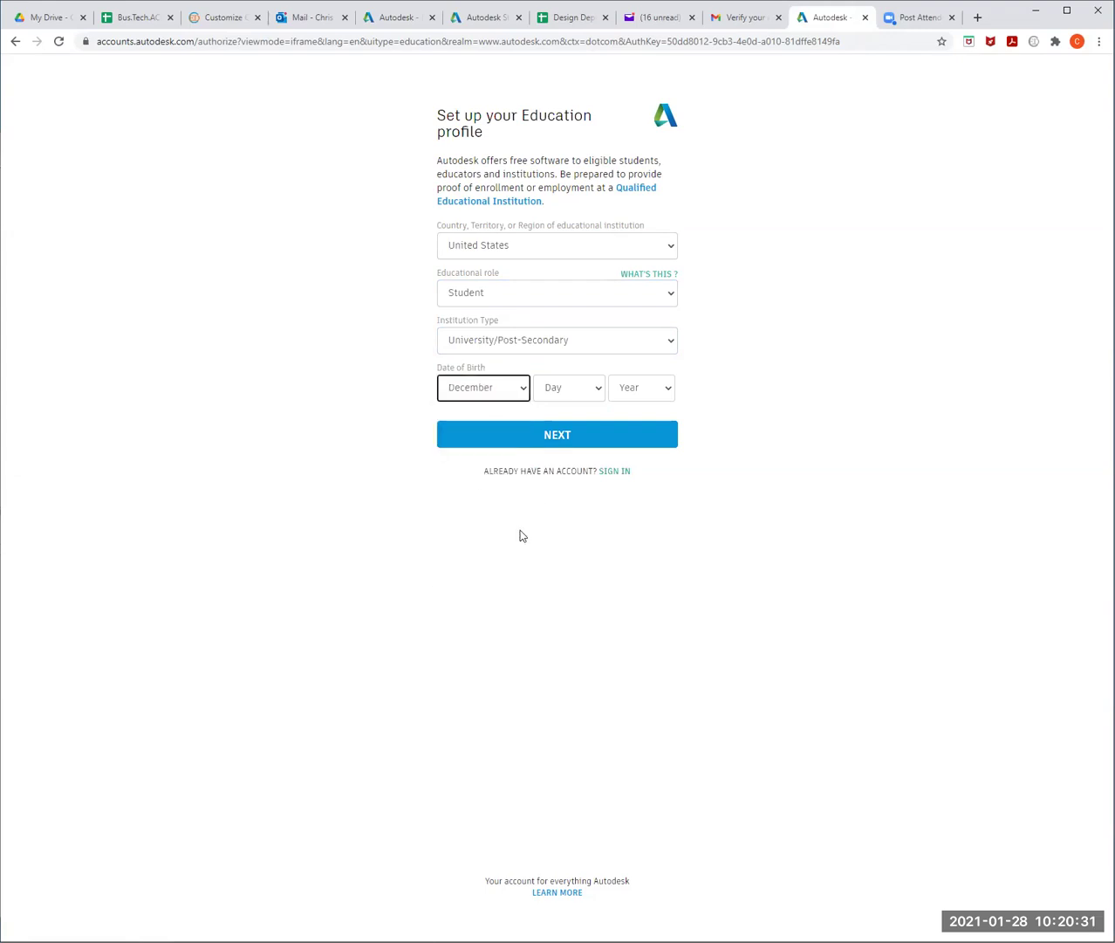
pyautogui.click(593, 390)
pyautogui.moveTo(599, 496); pyautogui.dragTo(590, 652)
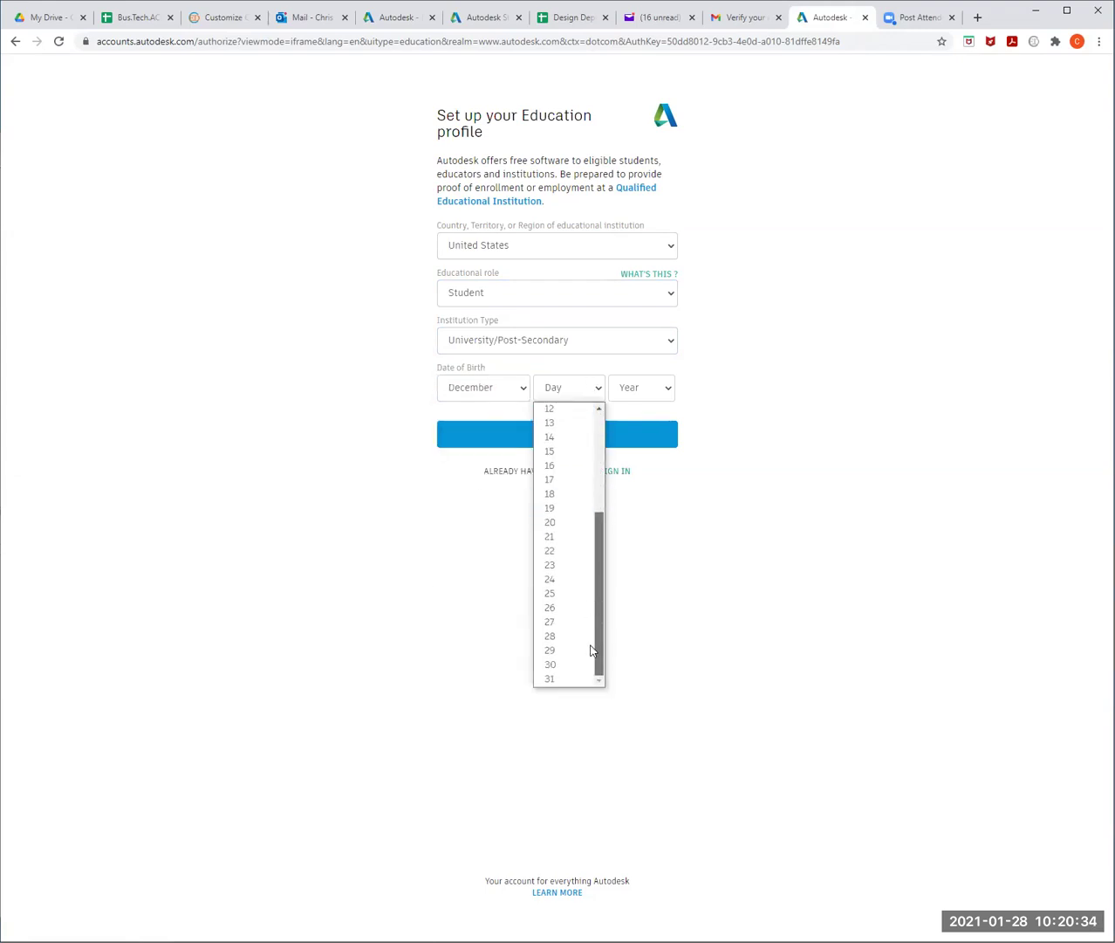
pyautogui.click(583, 579)
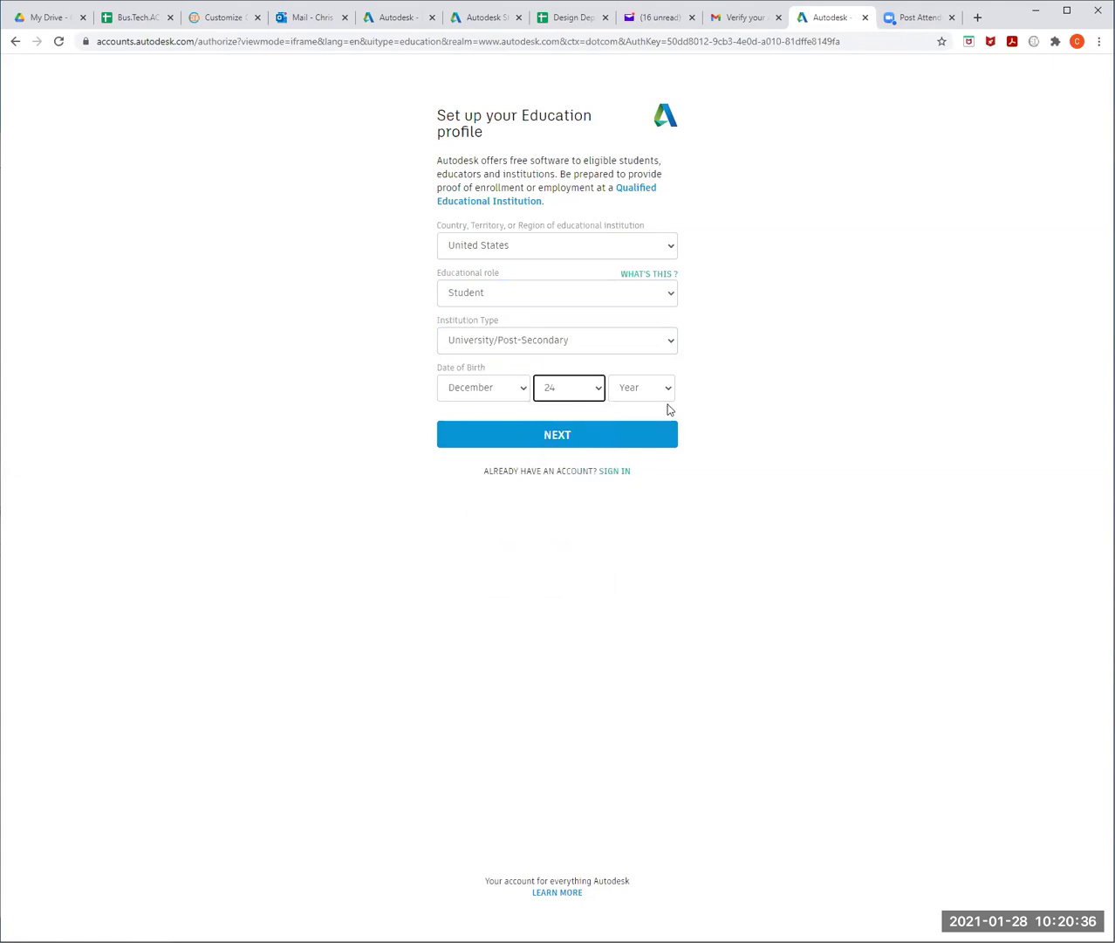
pyautogui.click(667, 388)
pyautogui.moveTo(673, 443); pyautogui.dragTo(669, 559)
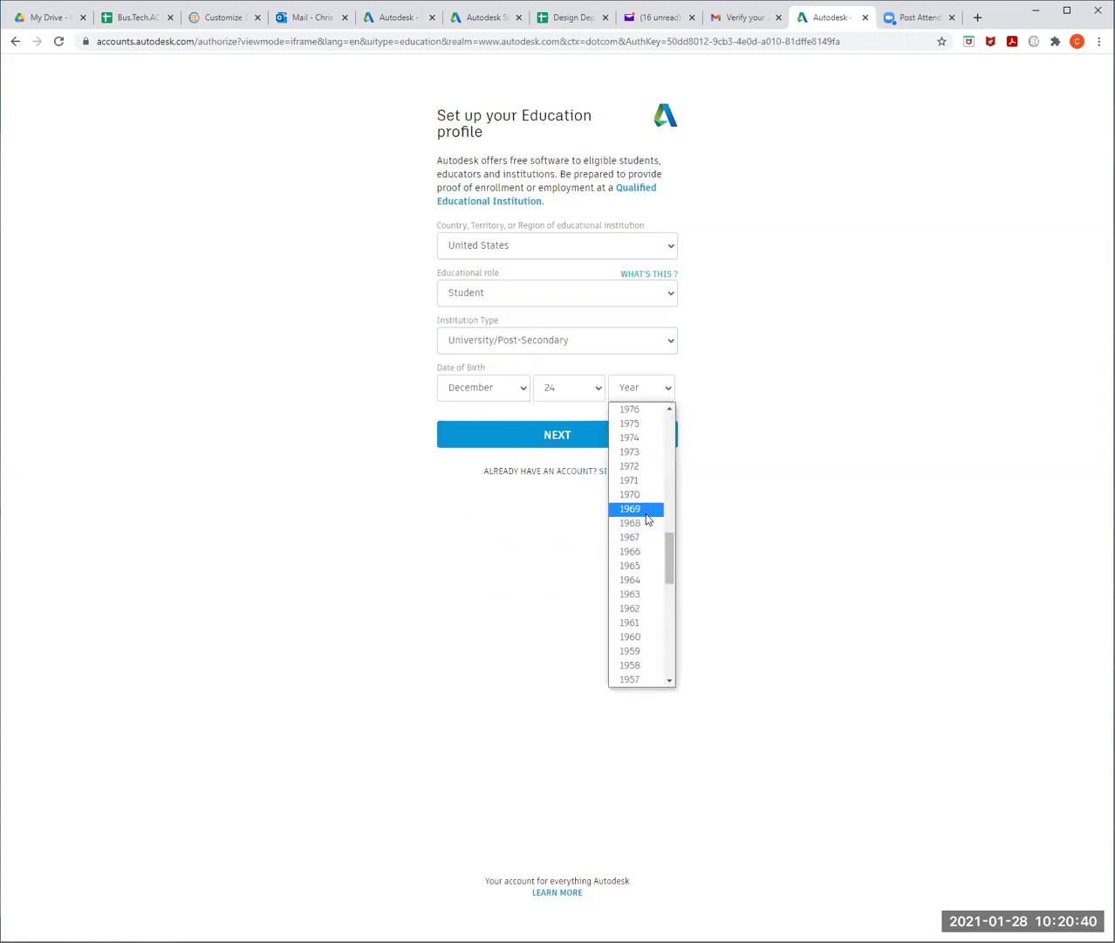
pyautogui.click(634, 522)
pyautogui.click(580, 435)
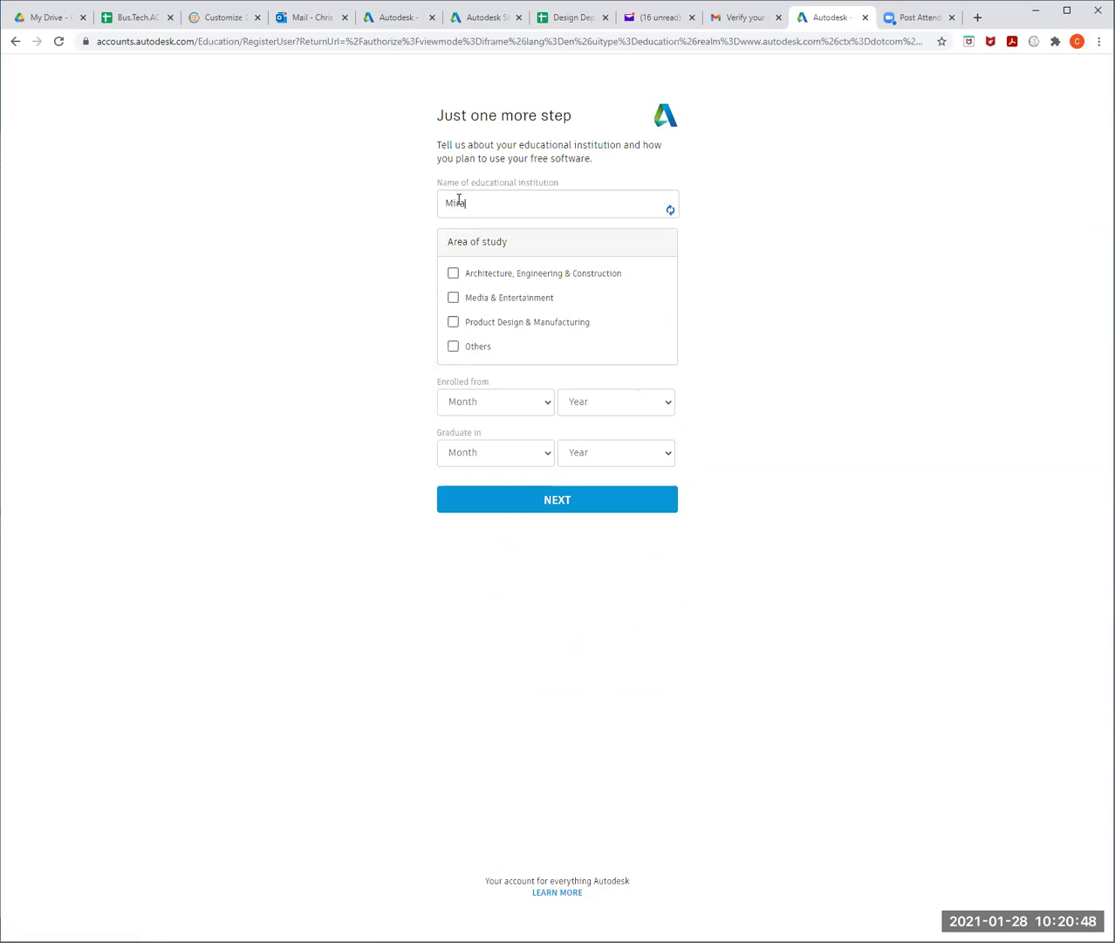
# - Select MiraCosta College (Oceanside, CA), enrolment January 2021, graduation January 2022, and submit
pyautogui.write('co')
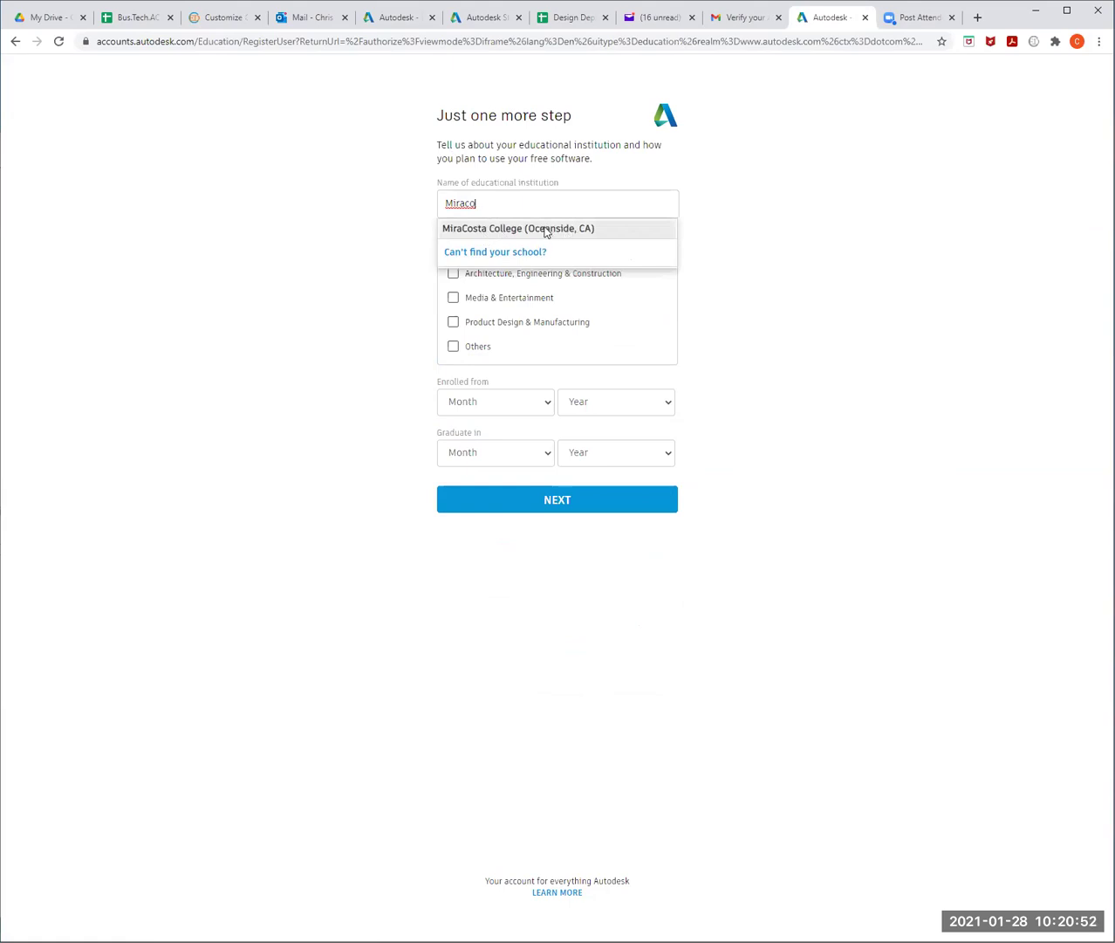
pyautogui.click(544, 229)
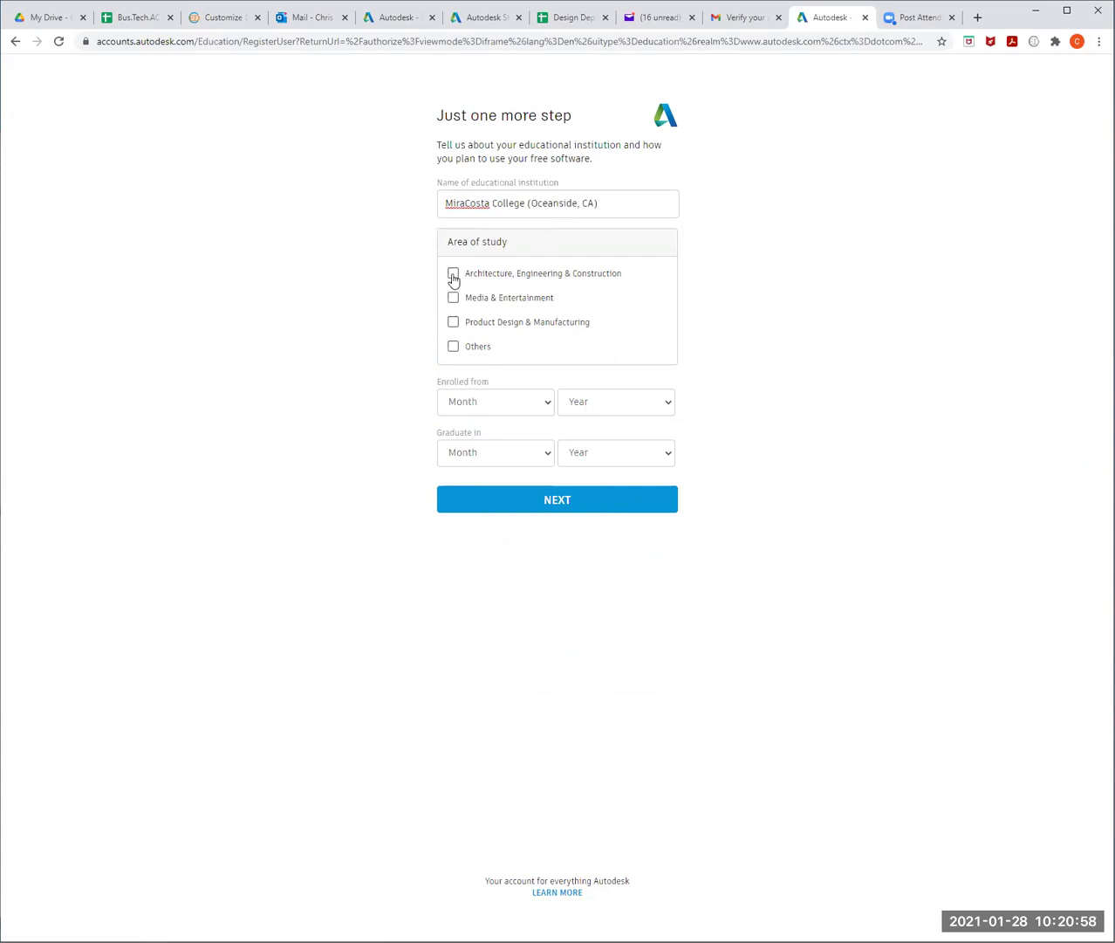
pyautogui.click(548, 410)
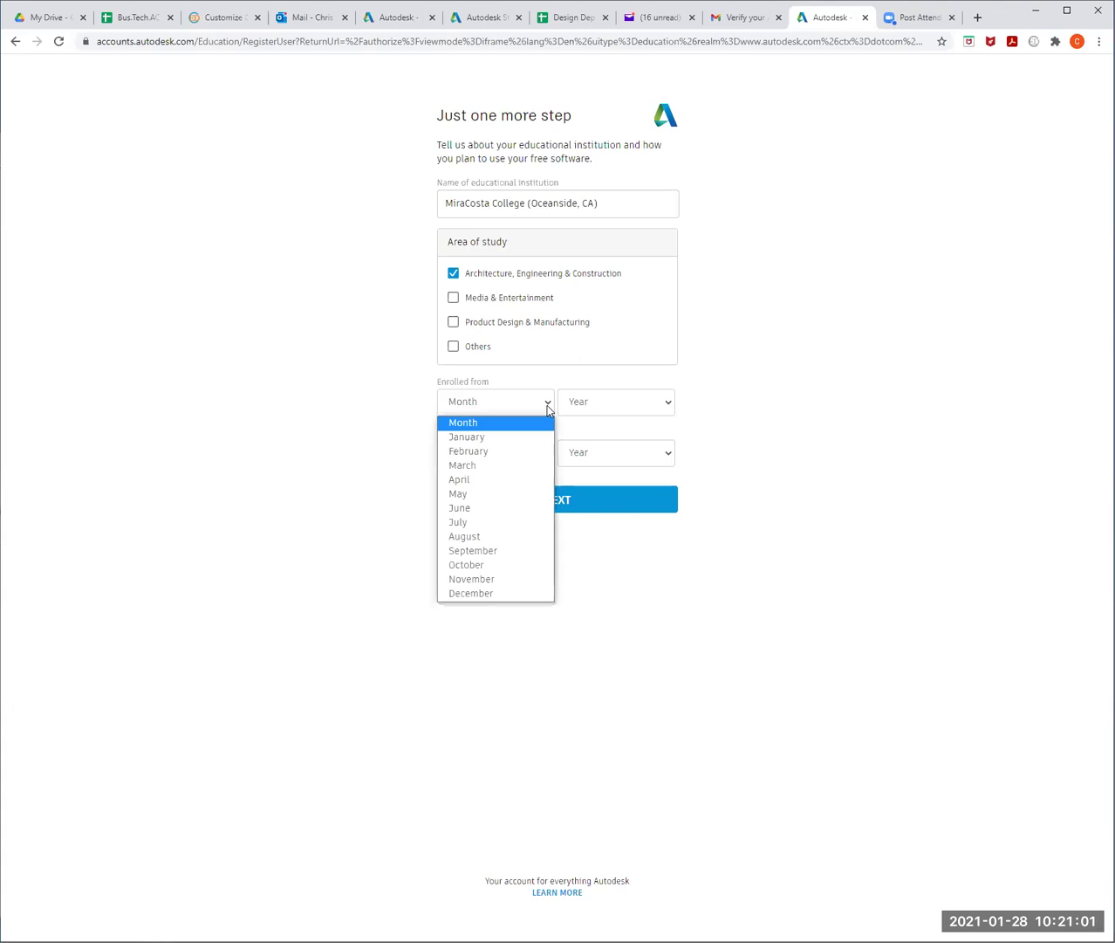
pyautogui.click(510, 444)
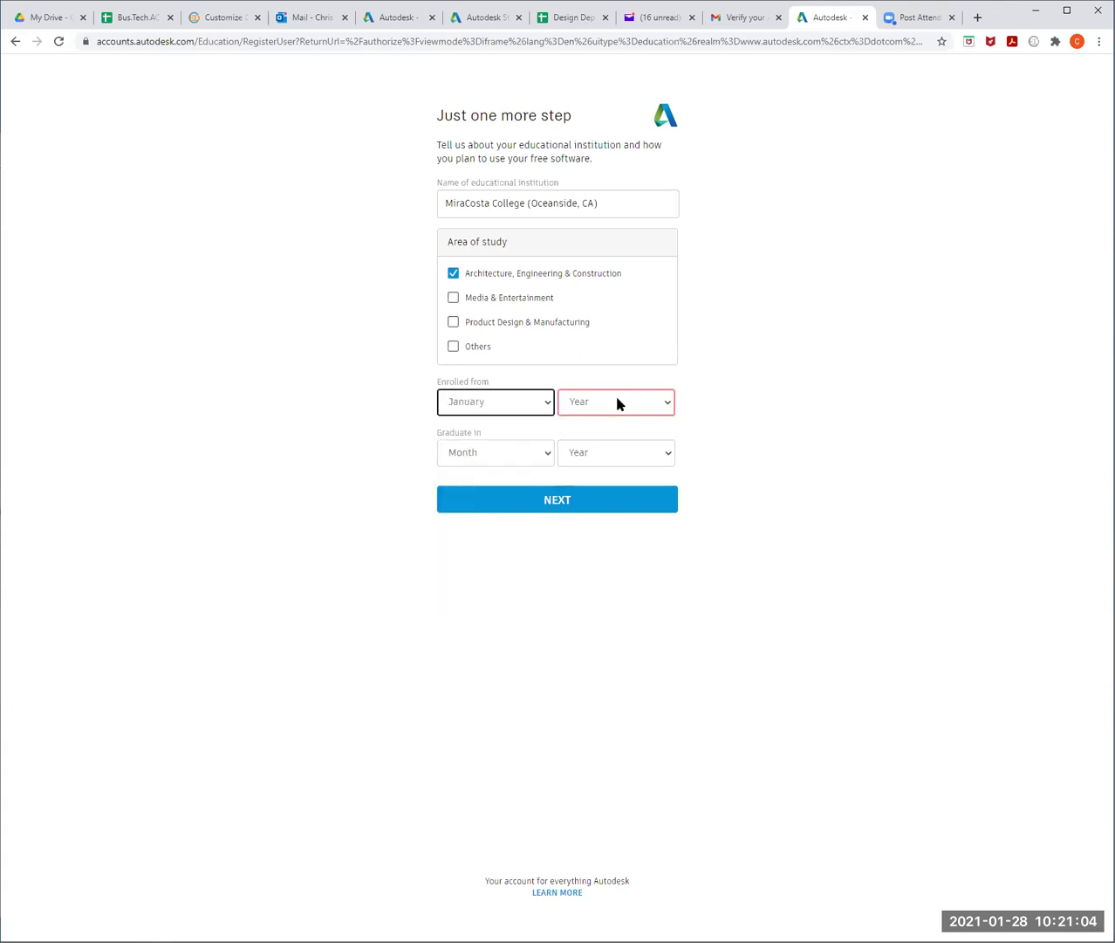
pyautogui.click(616, 400)
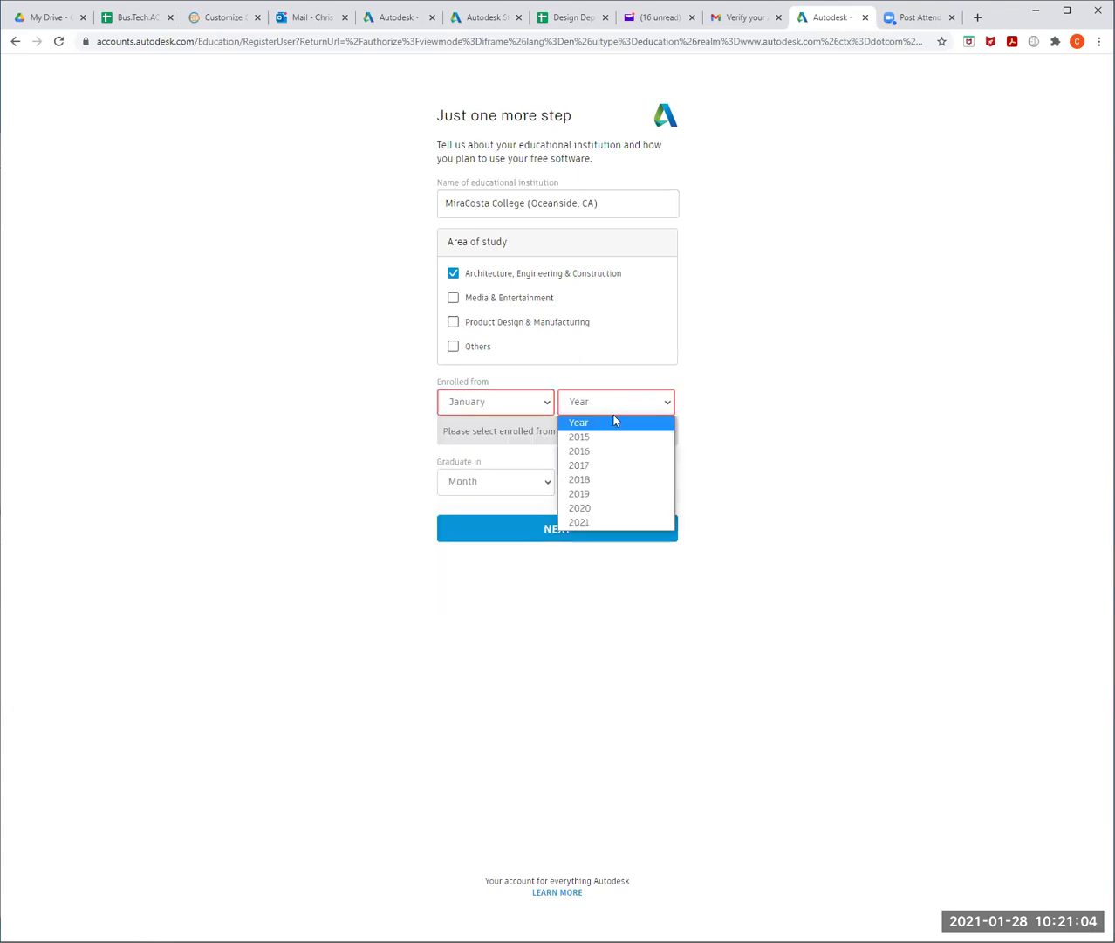
pyautogui.click(626, 521)
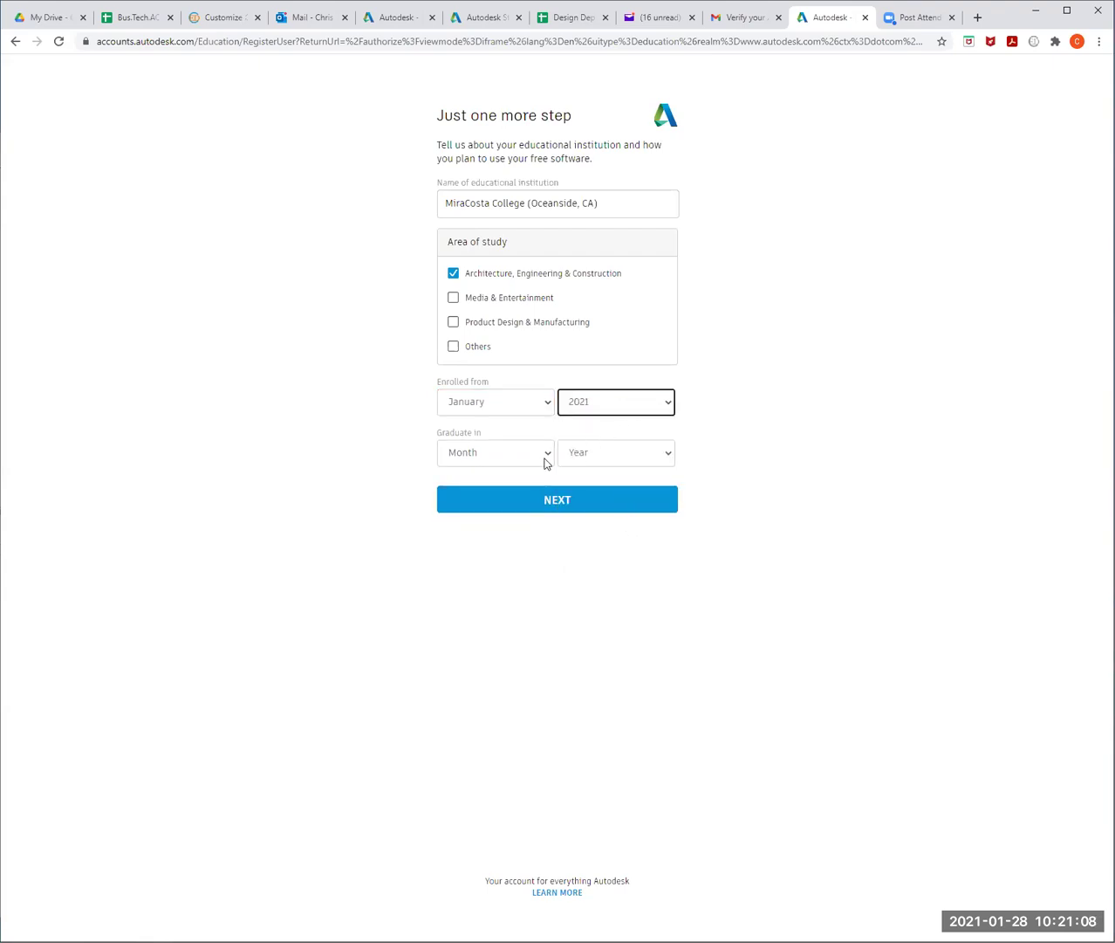
pyautogui.click(544, 461)
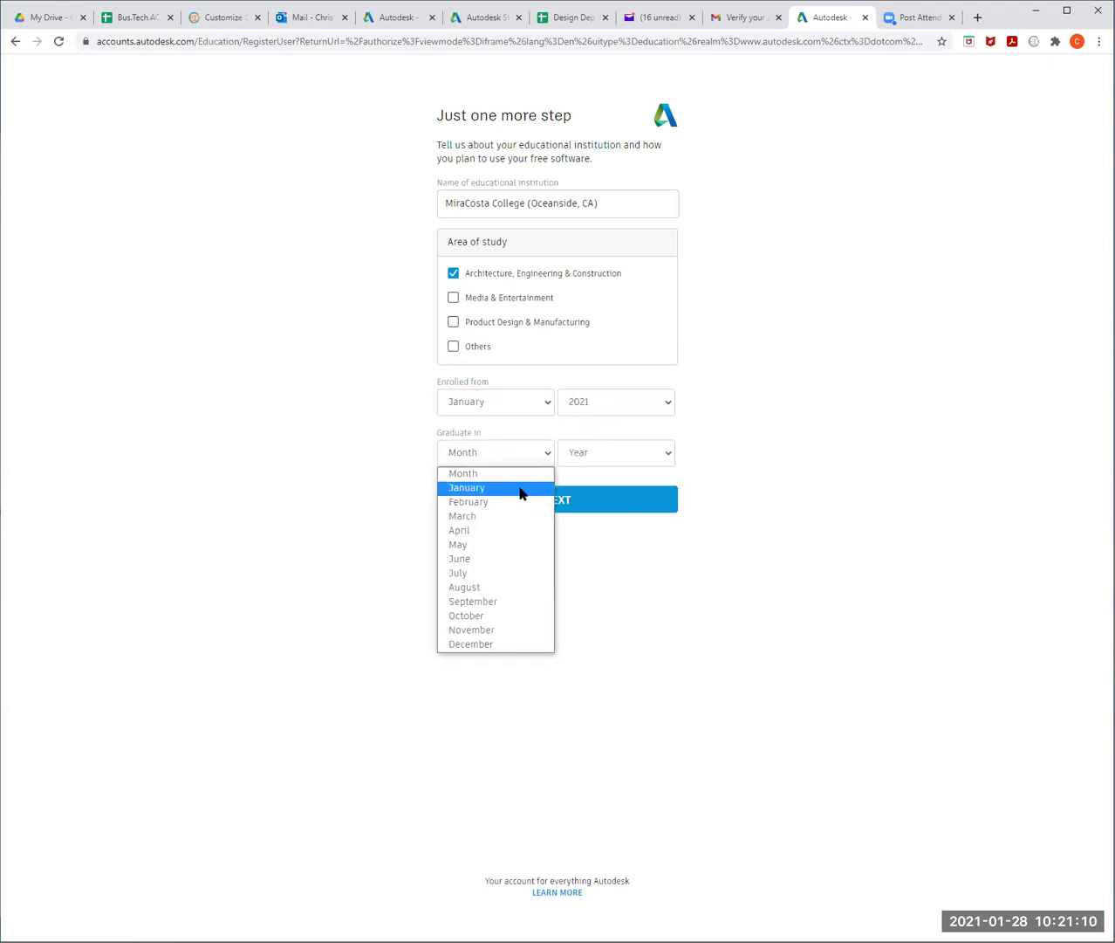
pyautogui.click(520, 494)
pyautogui.click(642, 455)
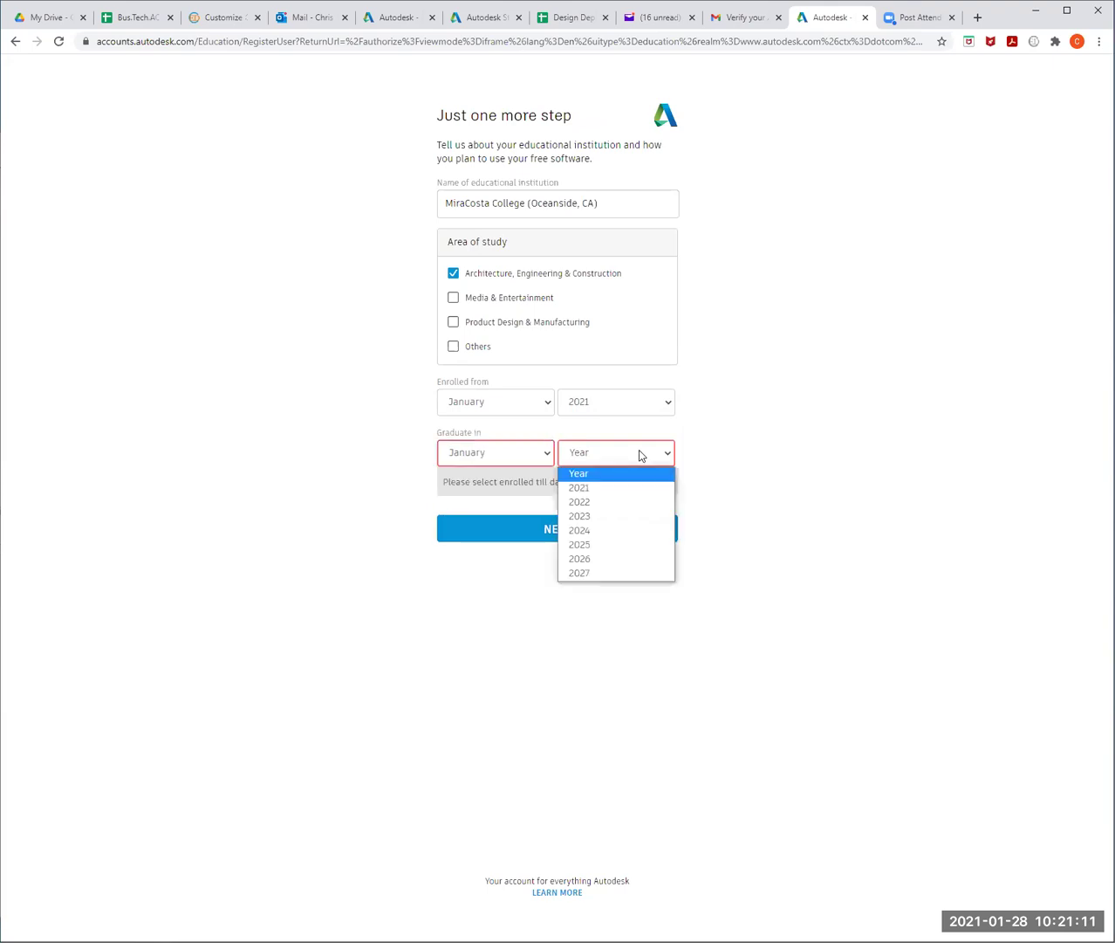
pyautogui.click(620, 509)
pyautogui.click(558, 501)
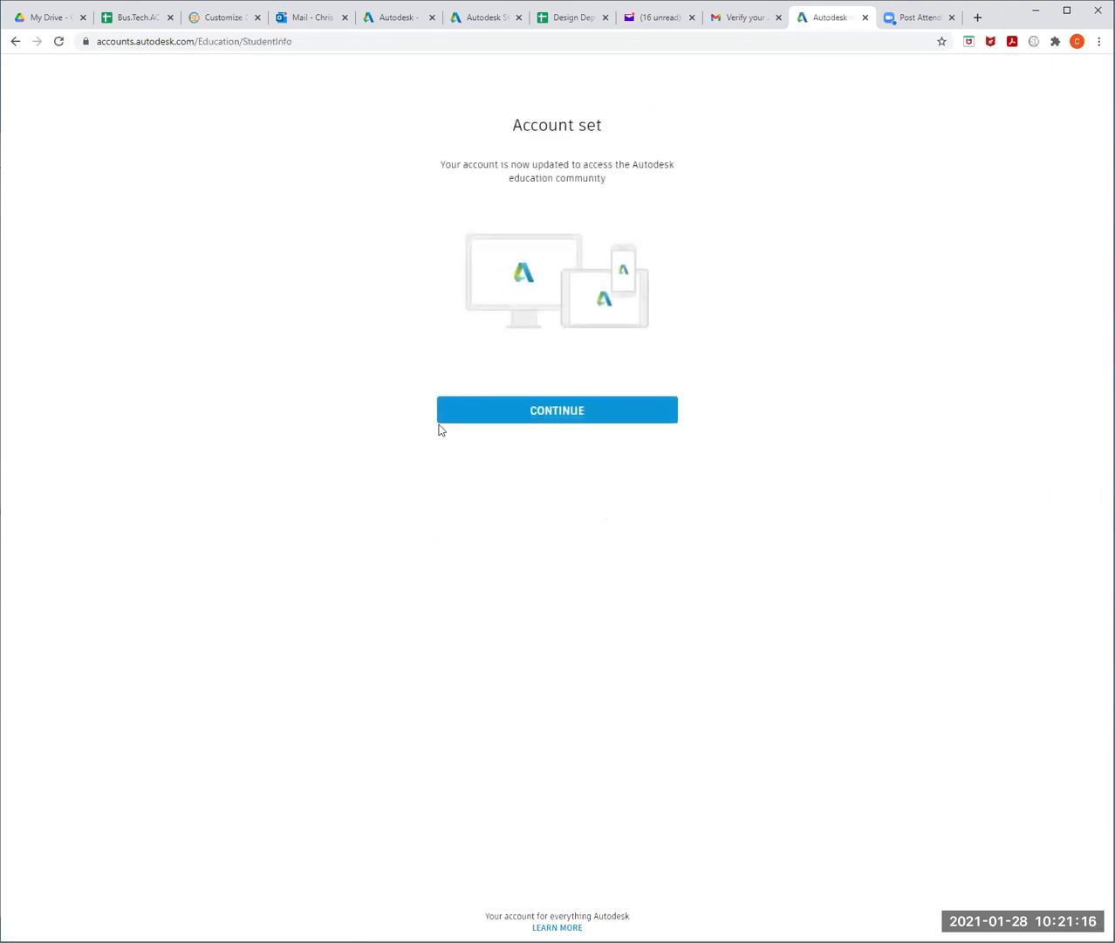
# - Continue from the Account set page and choose Get started on the AutoCAD card
pyautogui.click(554, 413)
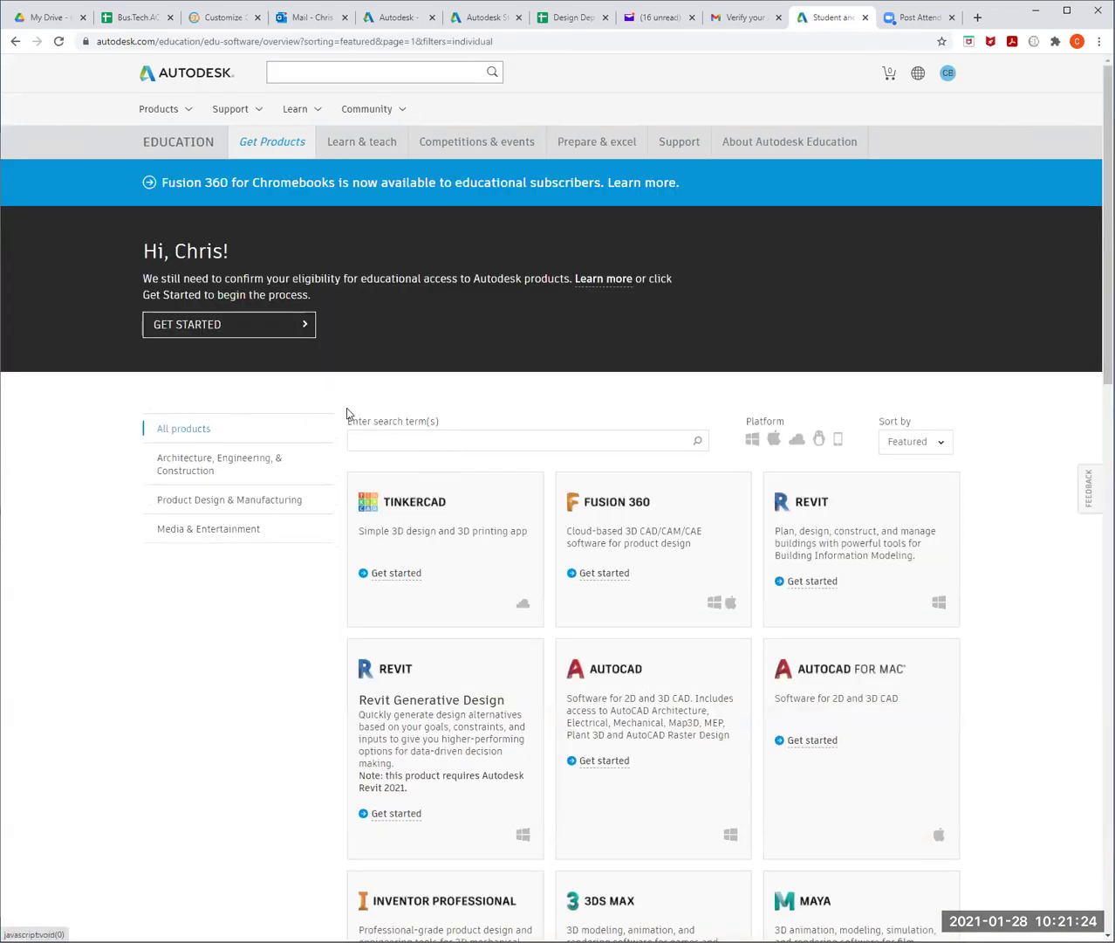
pyautogui.click(606, 763)
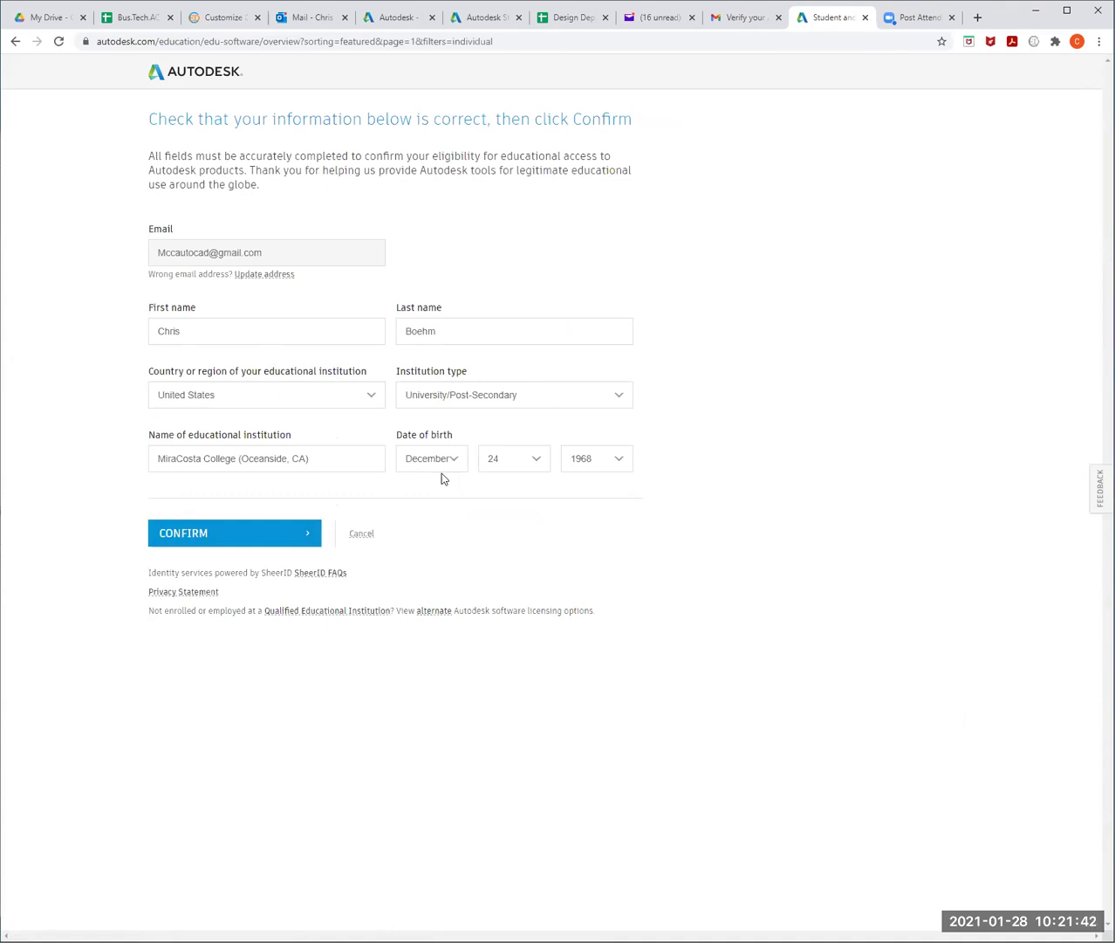
# - Confirm the prefilled United States, University/Post-Secondary, MiraCosta College eligibility details
pyautogui.click(221, 534)
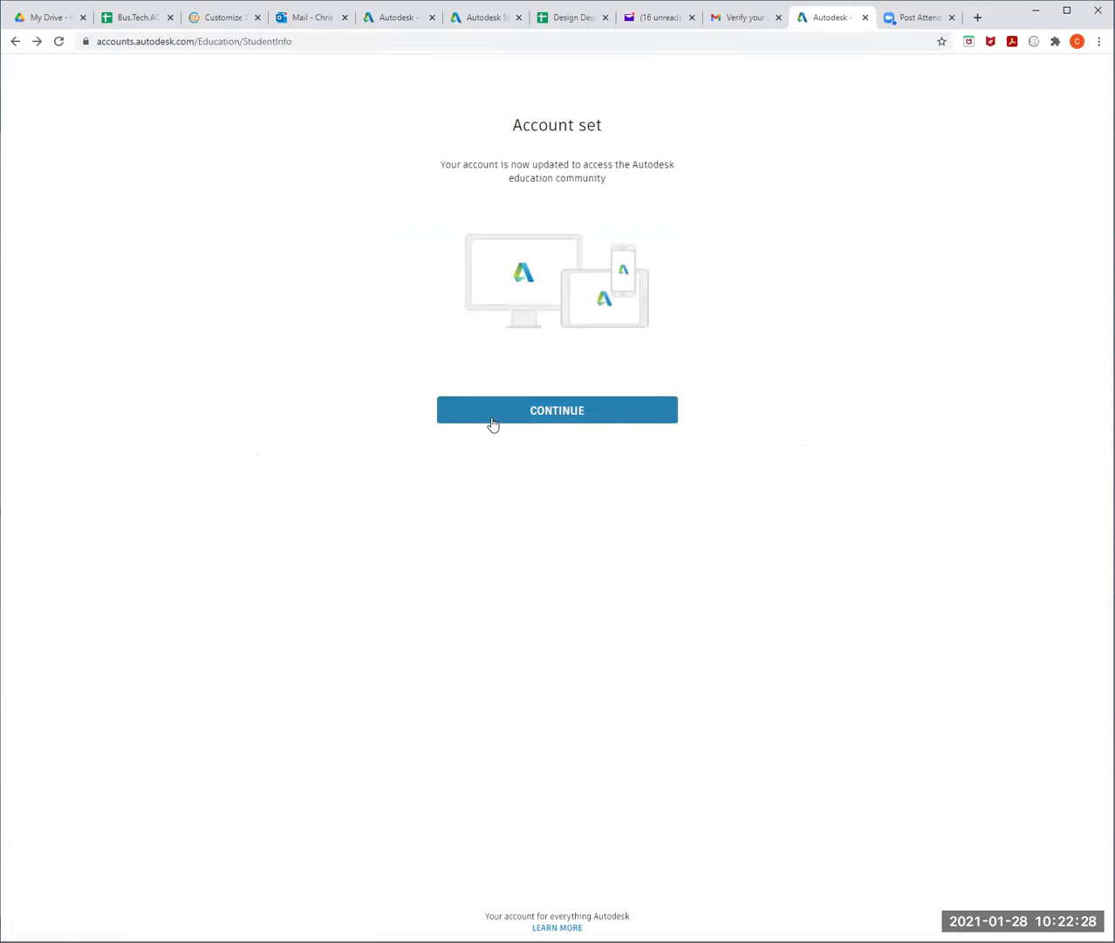
# - Continue from the Account set page and reopen Get started under AutoCAD
pyautogui.click(493, 421)
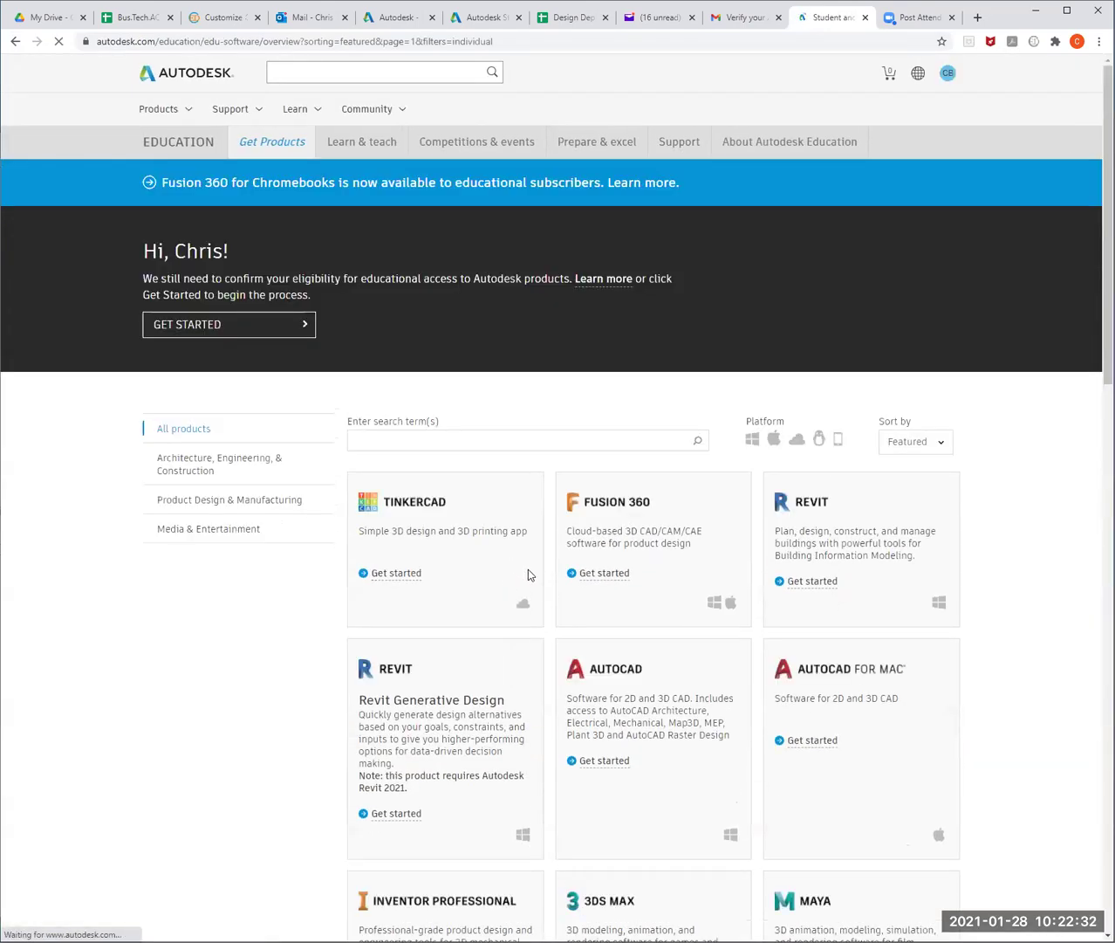
pyautogui.click(605, 761)
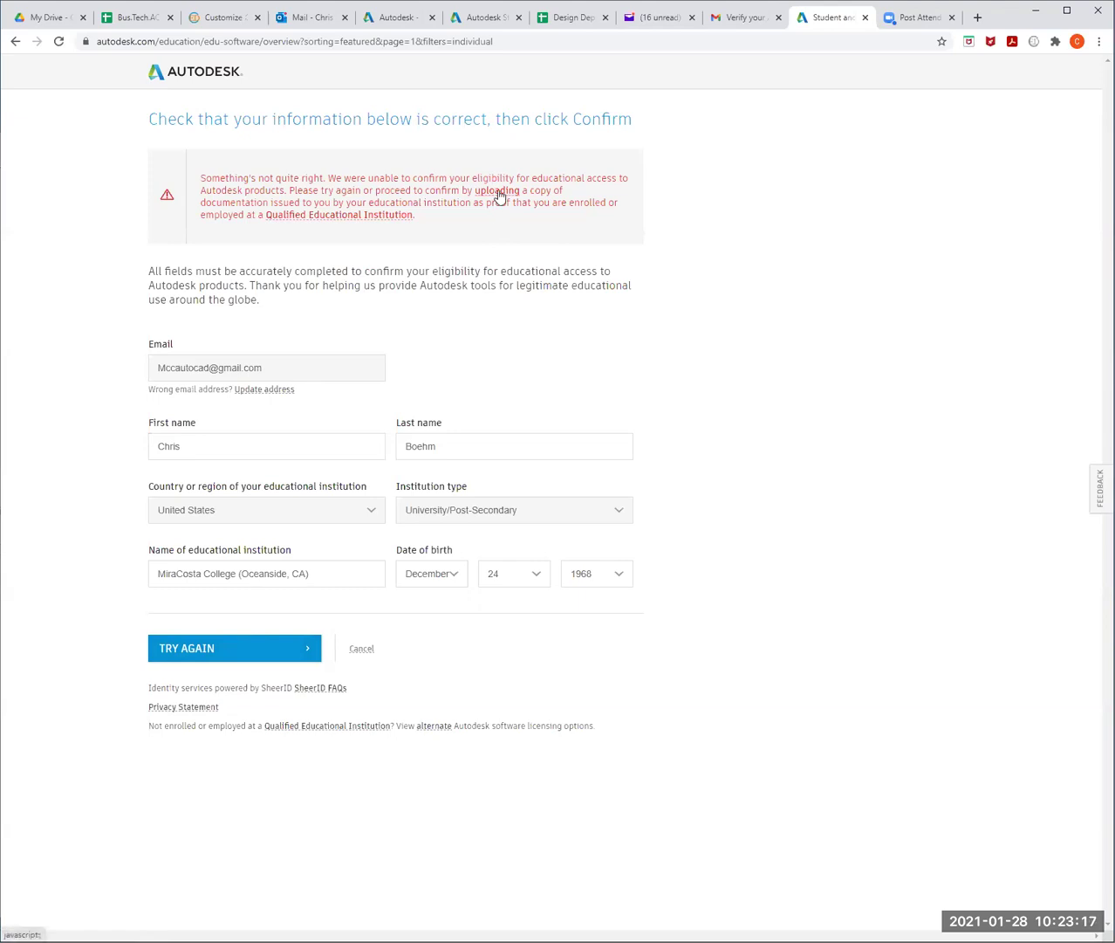
# - Choose to upload proof of enrolment, reaching the Additional documentation needed page with its 14-day deadline
pyautogui.click(497, 192)
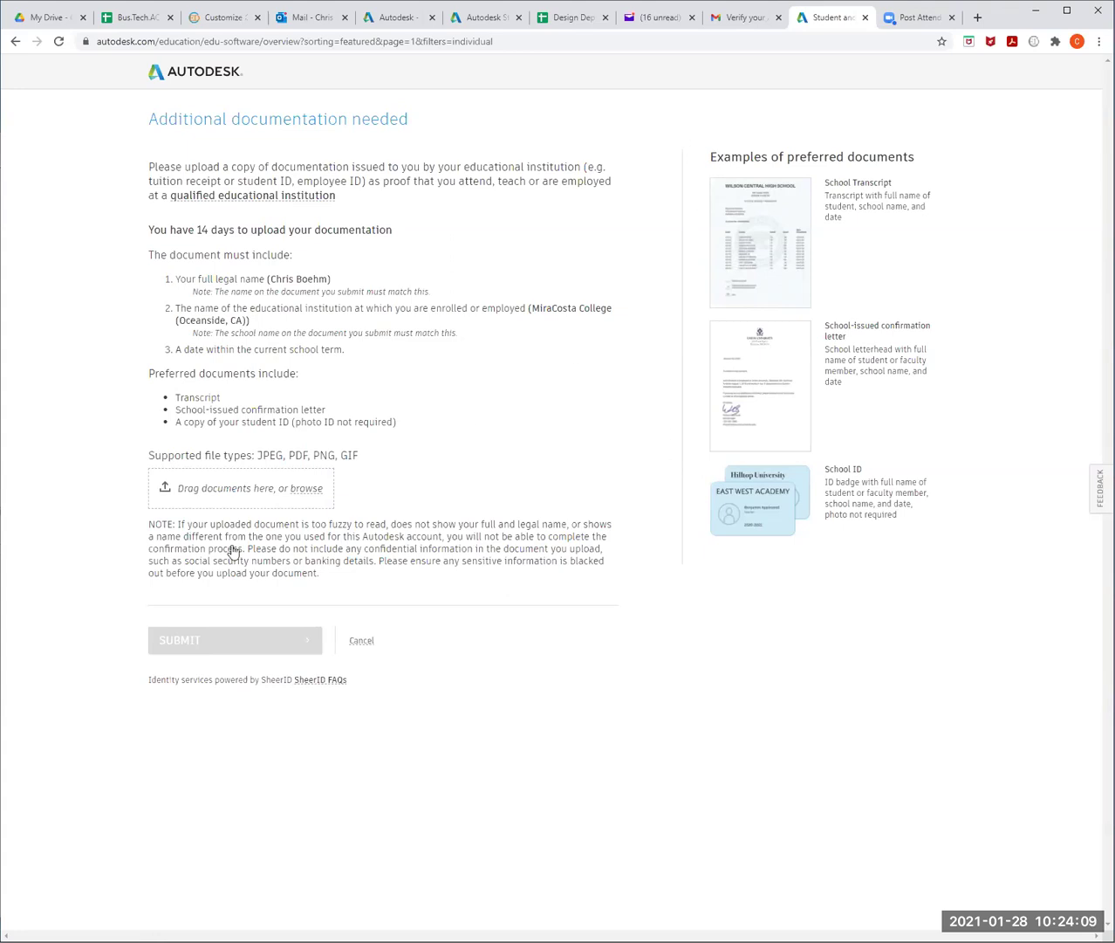
pyautogui.click(210, 627)
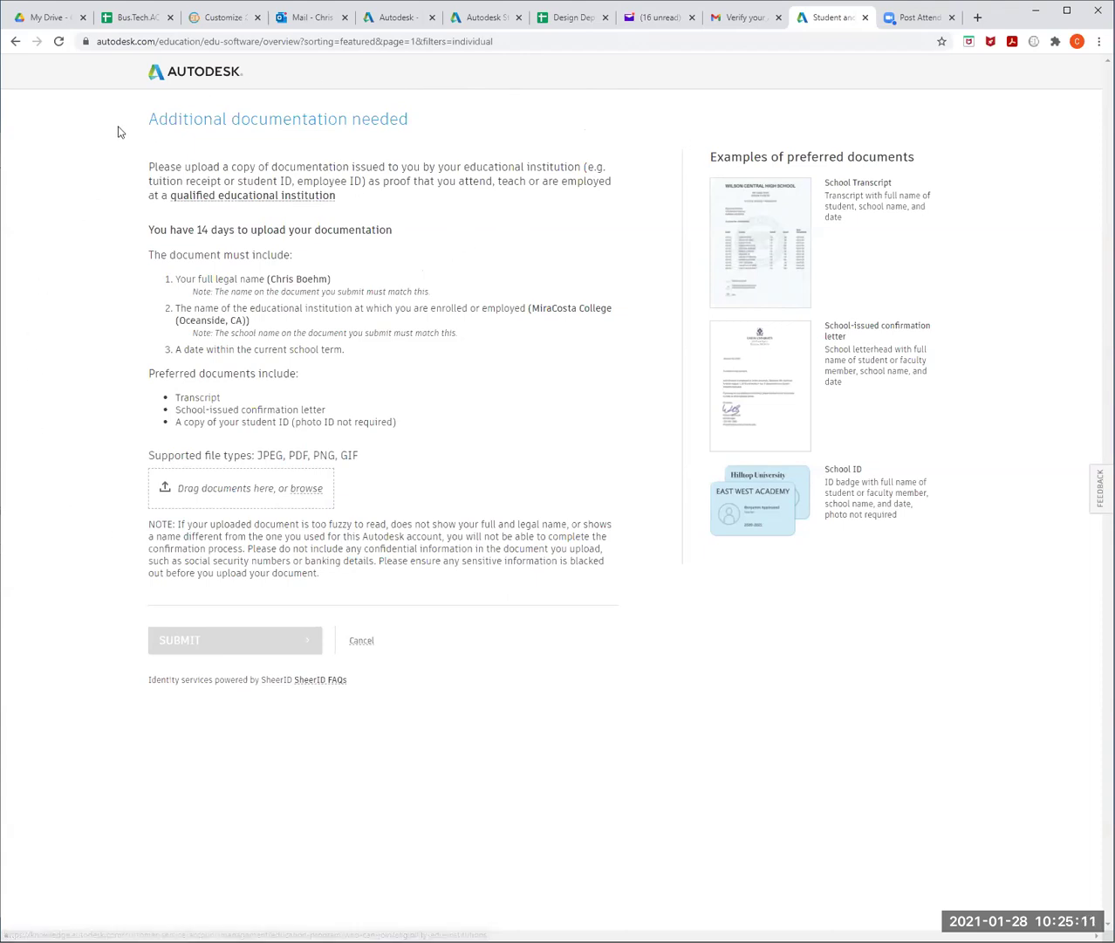
# - Go back three pages in the browser to the Account set confirmation page
pyautogui.click(15, 41)
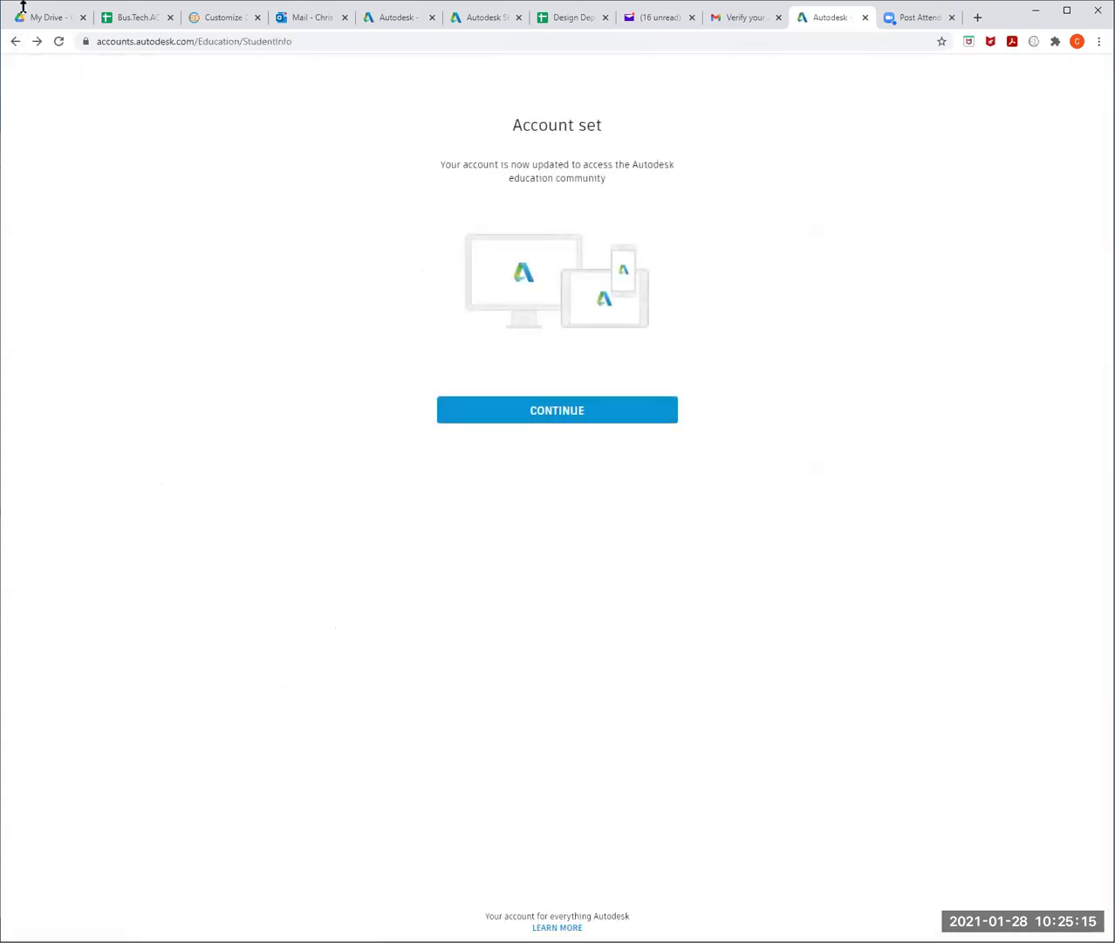
pyautogui.click(15, 41)
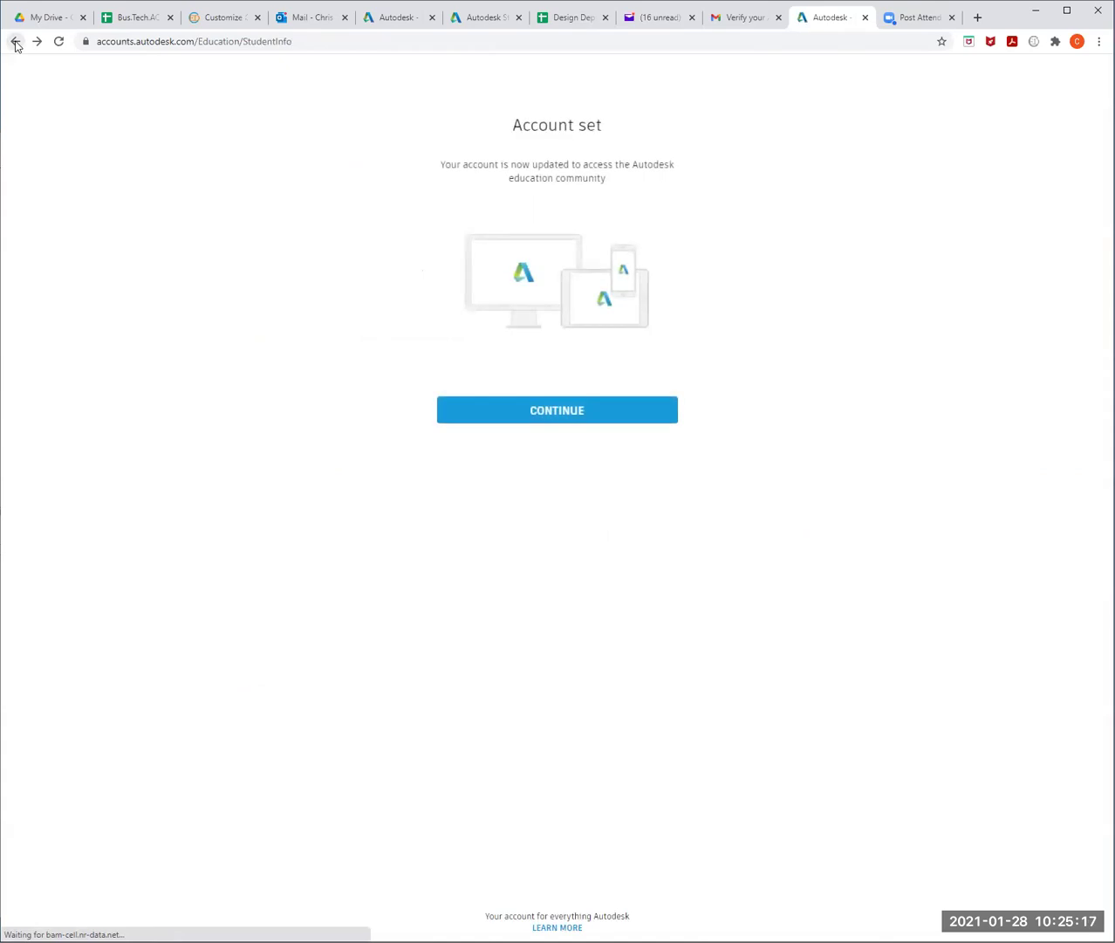
pyautogui.click(15, 42)
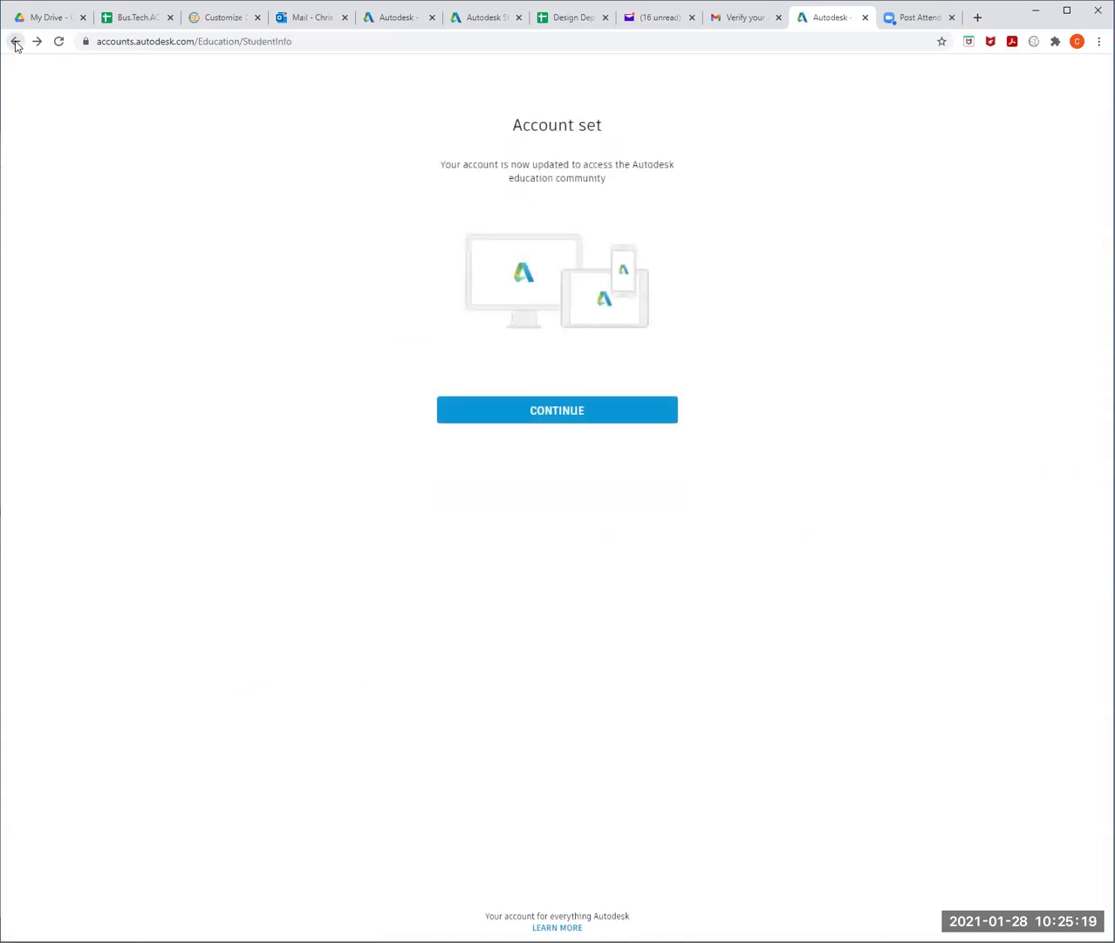